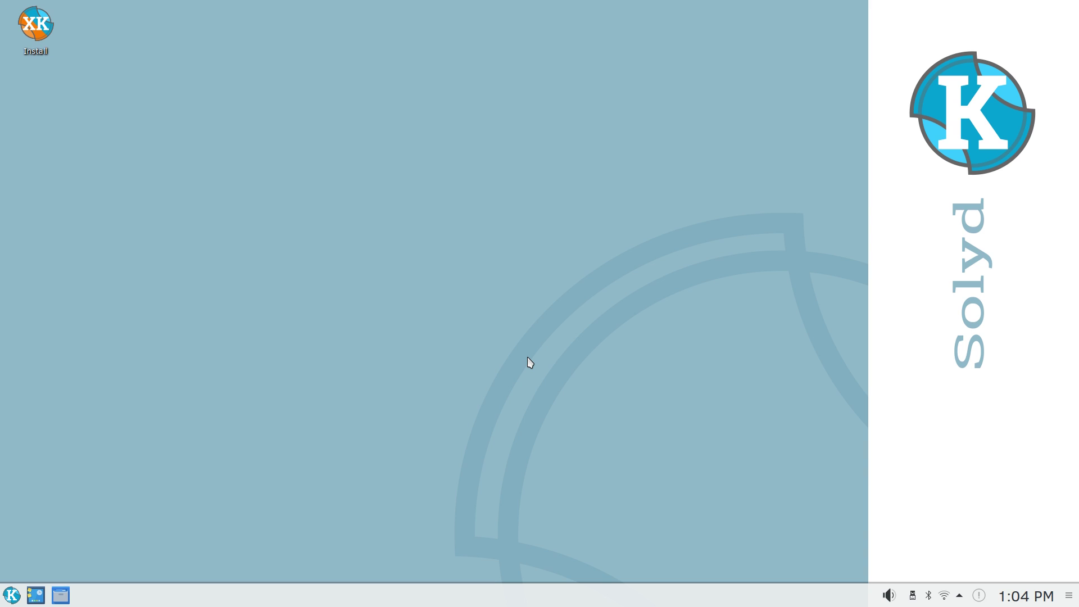
# Step: Launch the SolydK 10 64-bit installer from the desktop Install icon
pyautogui.click(41, 31)
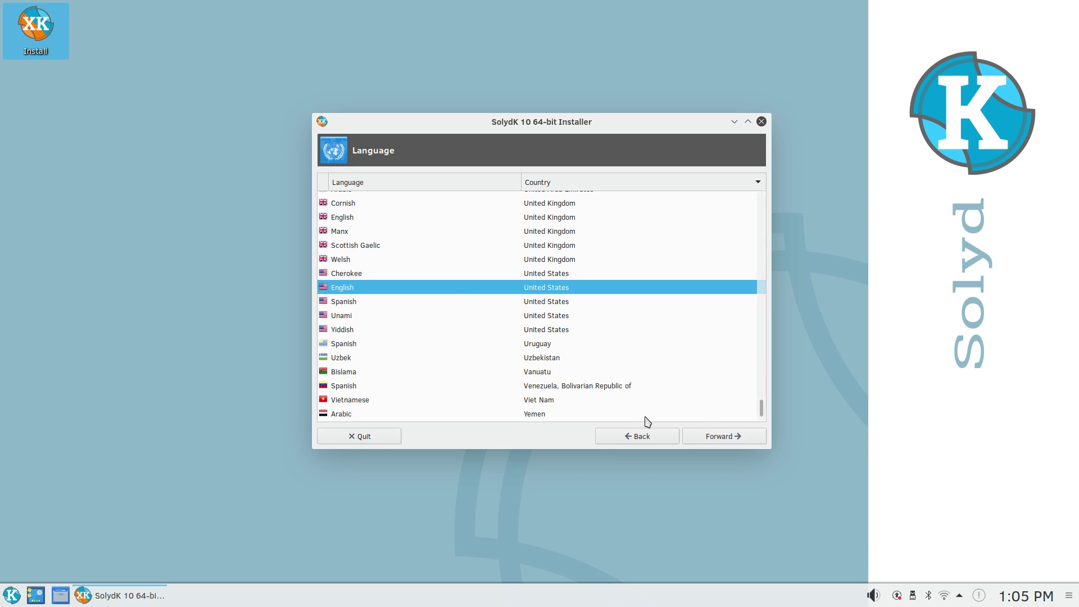
# Step: Accept the default timezone and keyboard, fill in the user details and pick the third avatar
pyautogui.click(727, 441)
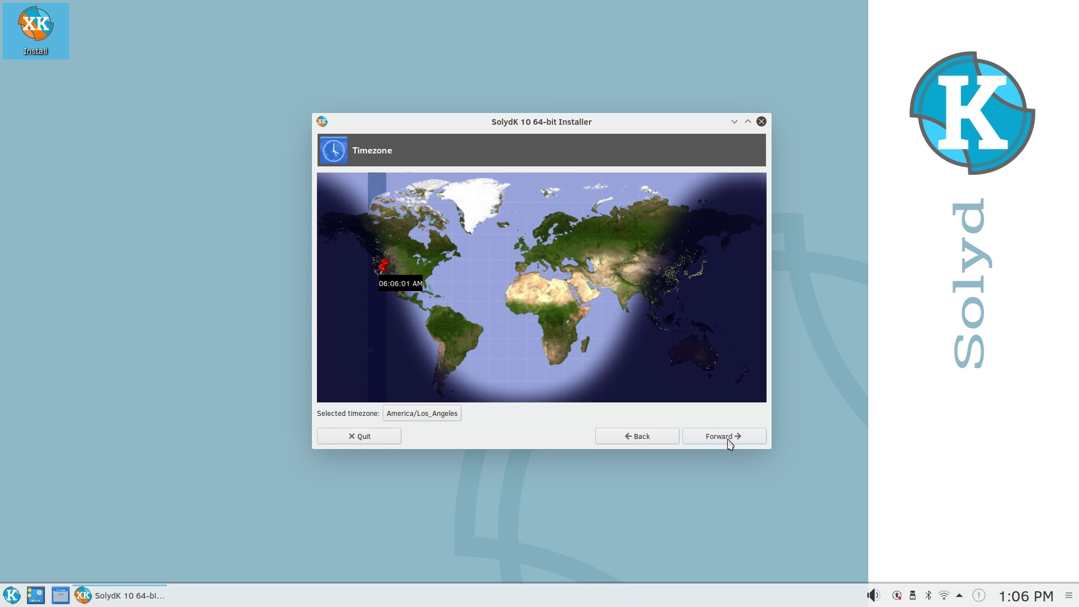
pyautogui.click(728, 441)
pyautogui.click(729, 442)
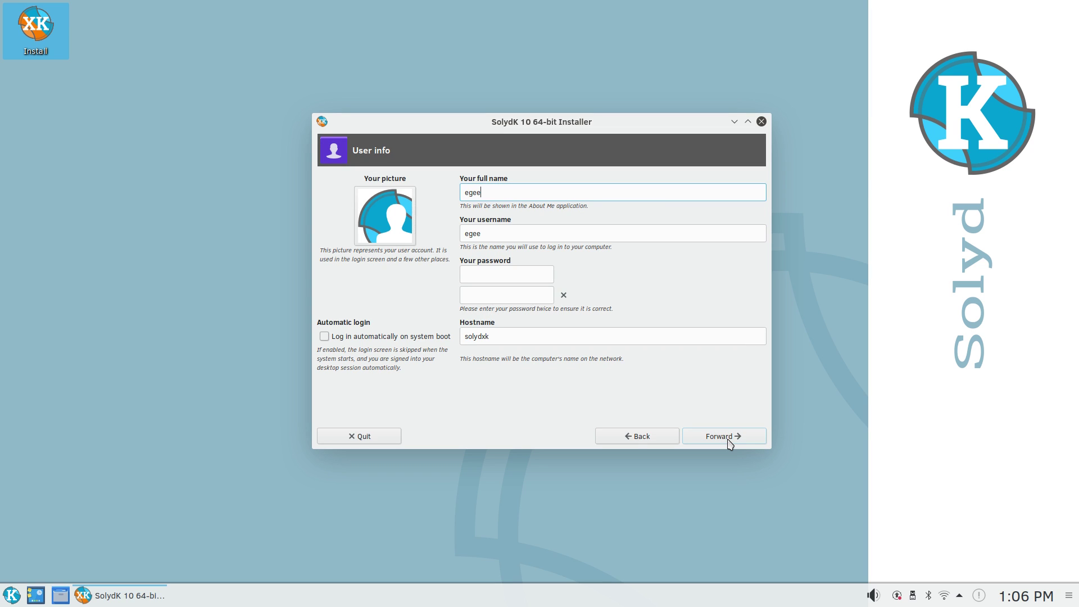
pyautogui.press('Tab')
pyautogui.press('Tab')
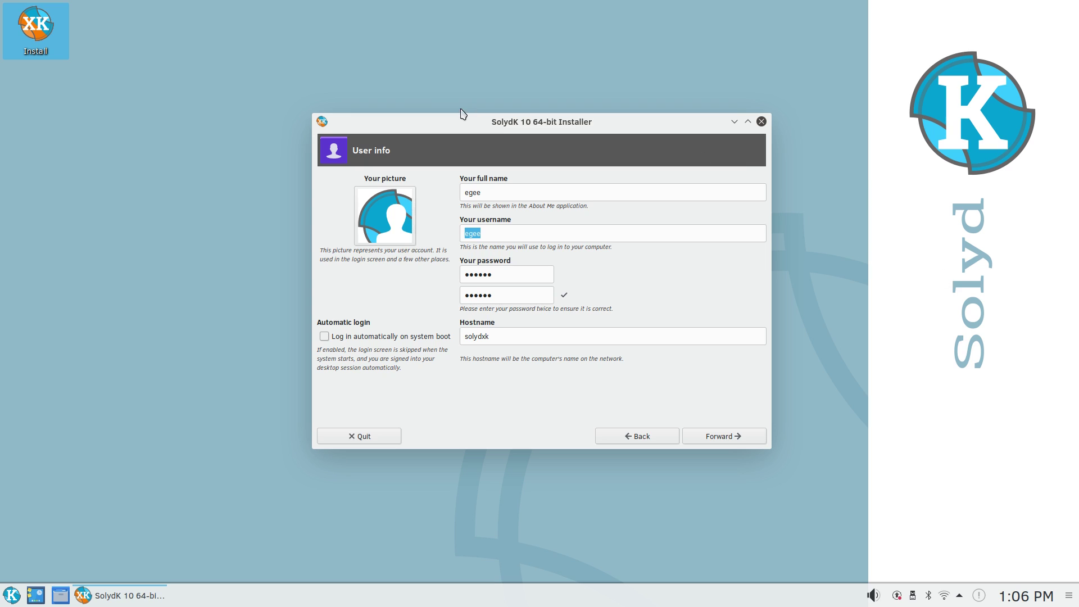
pyautogui.click(400, 204)
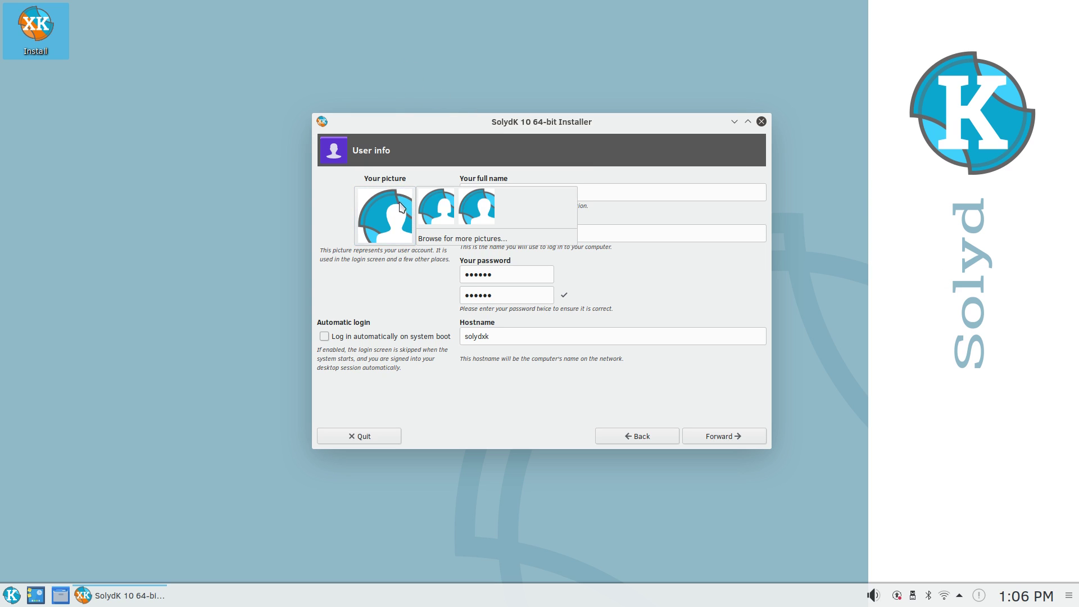
pyautogui.click(491, 213)
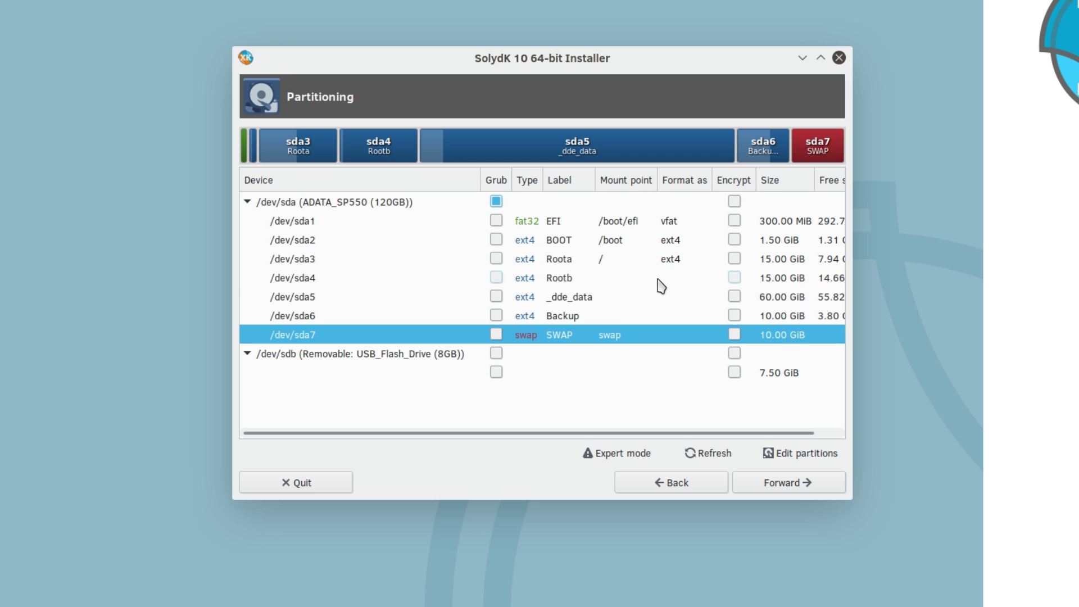
# Step: Inspect /dev/sda4 without changes, browse the sda6, sda2 and sda1 partitions, and open the Device menu
pyautogui.doubleClick(661, 286)
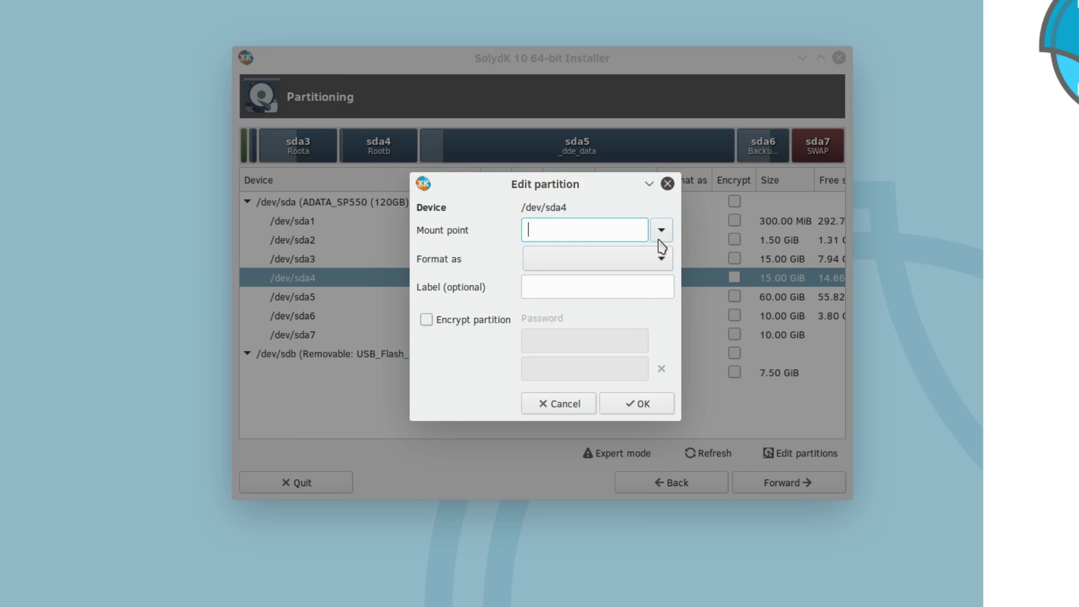
pyautogui.click(560, 404)
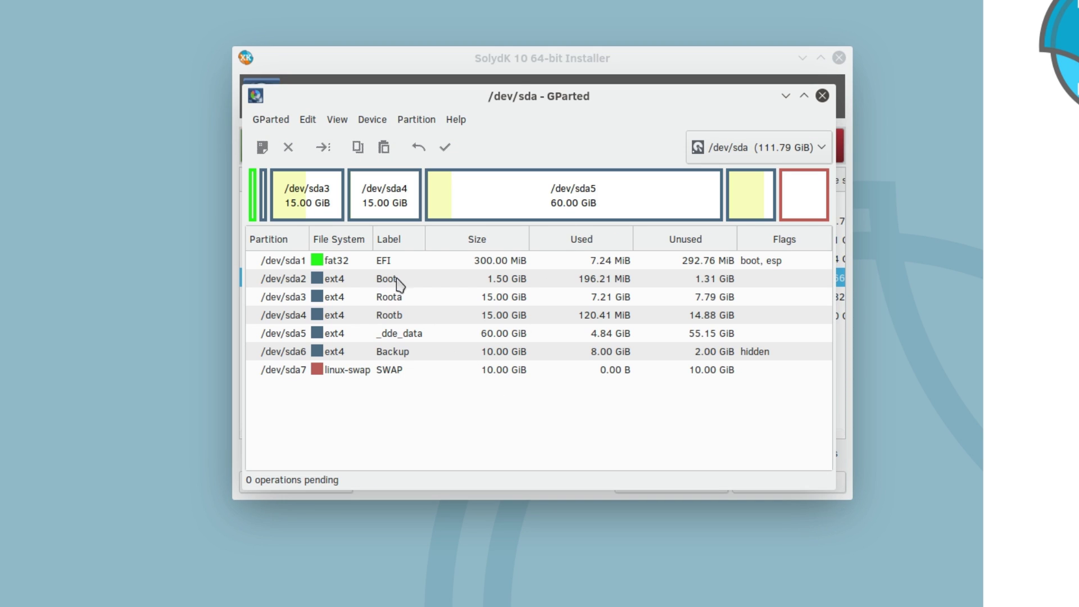
pyautogui.click(355, 353)
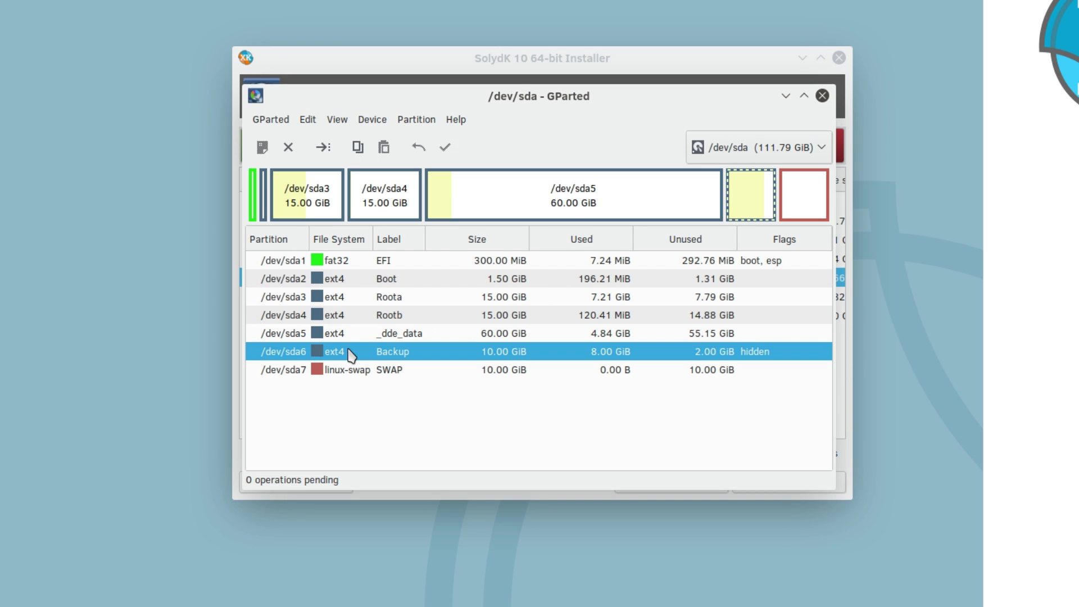
pyautogui.click(328, 279)
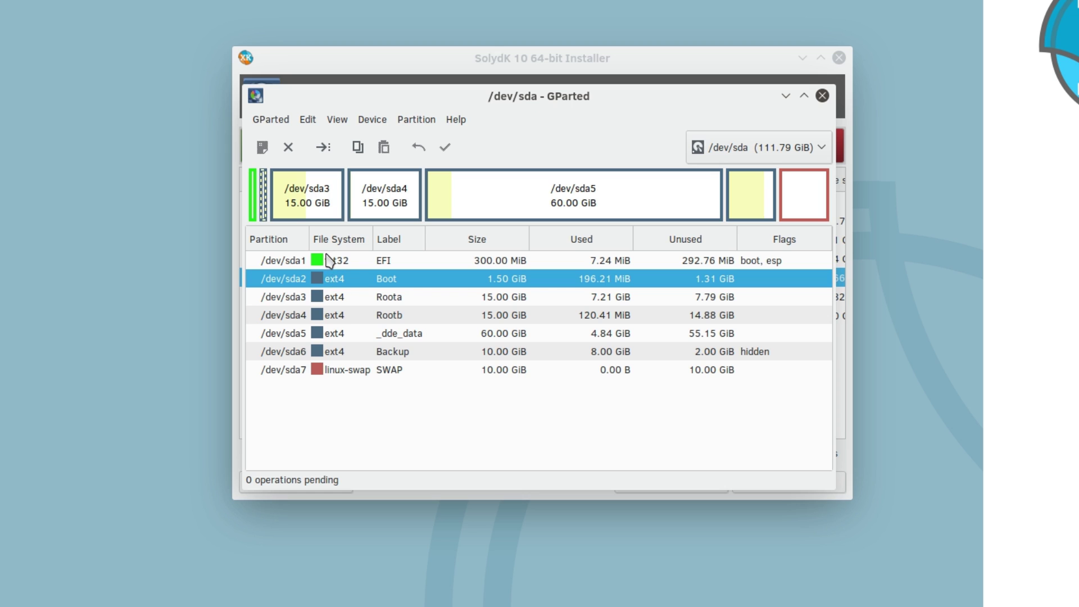
pyautogui.click(330, 261)
pyautogui.click(377, 121)
# Step: Start creating a new partition table on /dev/sda
pyautogui.moveTo(414, 128)
pyautogui.moveTo(378, 120)
pyautogui.click(386, 138)
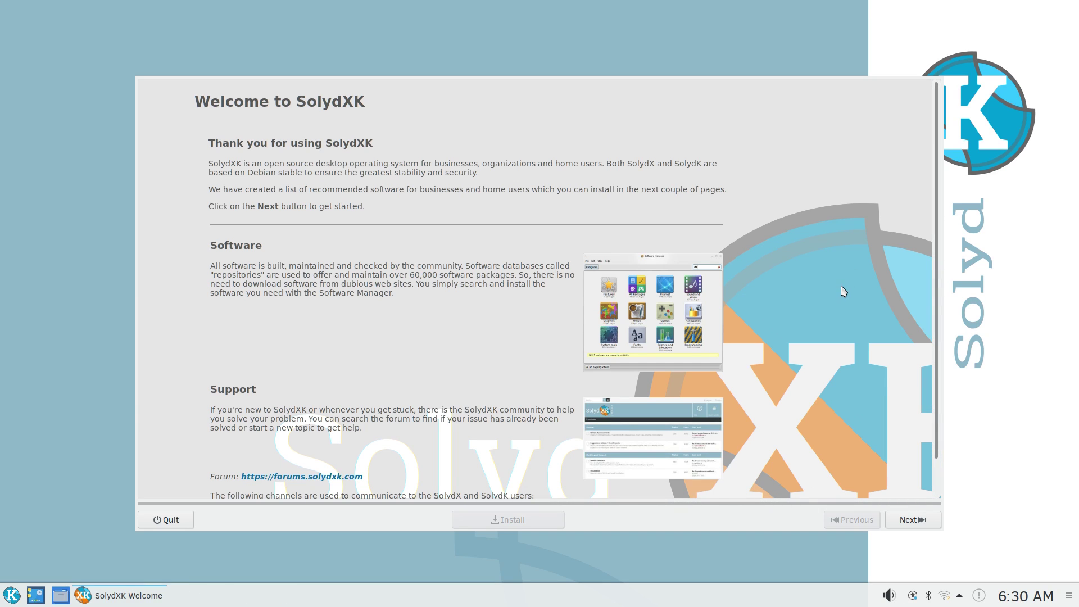
# Step: In SolydXK Welcome, move on to the Hardware drivers page and launch its driver installer
pyautogui.scroll(-3, 935, 332)
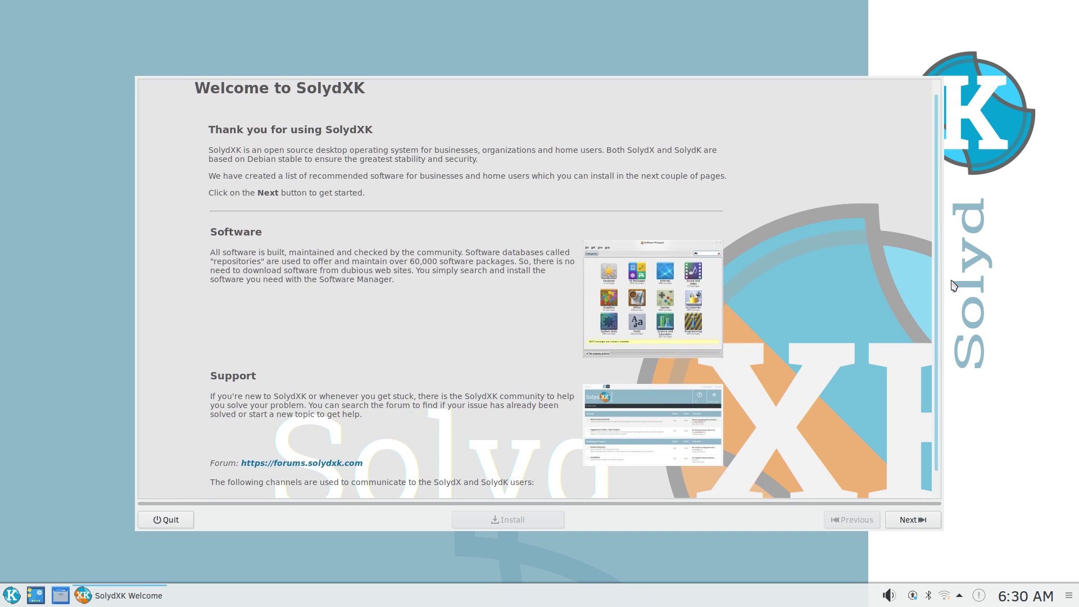
pyautogui.click(911, 520)
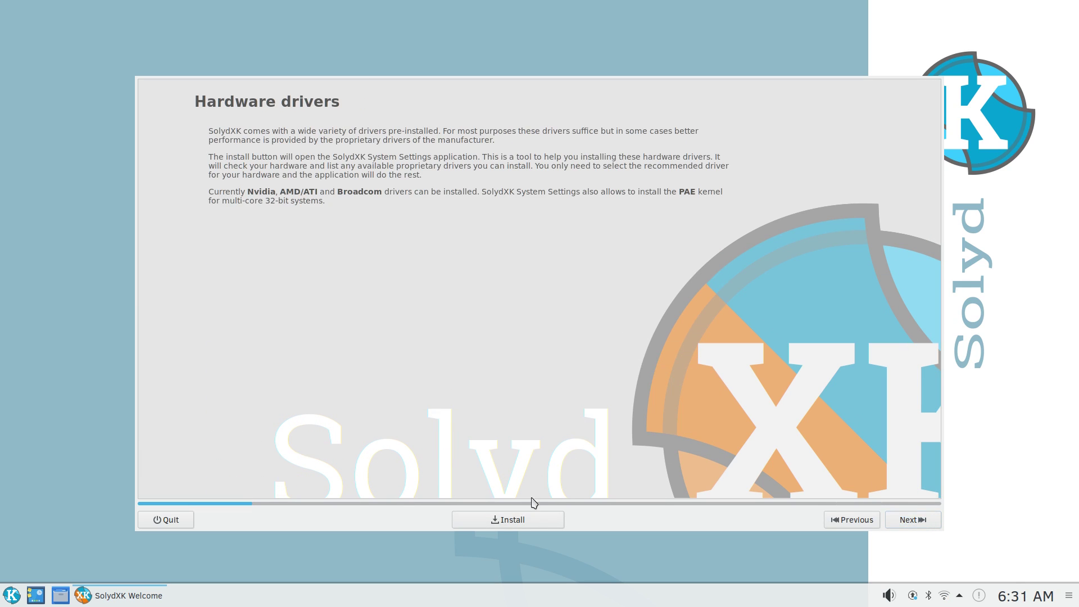
pyautogui.click(534, 519)
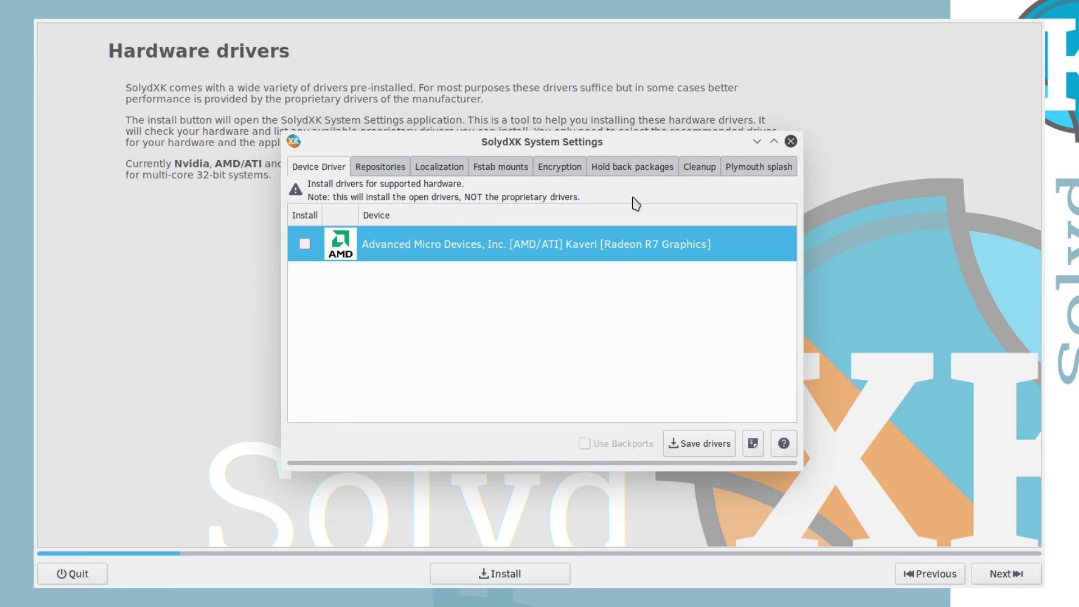
# Step: Browse the Plymouth, Cleanup, Hold back, Encryption, Fstab and Localization tabs back to Repositories
pyautogui.click(769, 169)
pyautogui.click(697, 167)
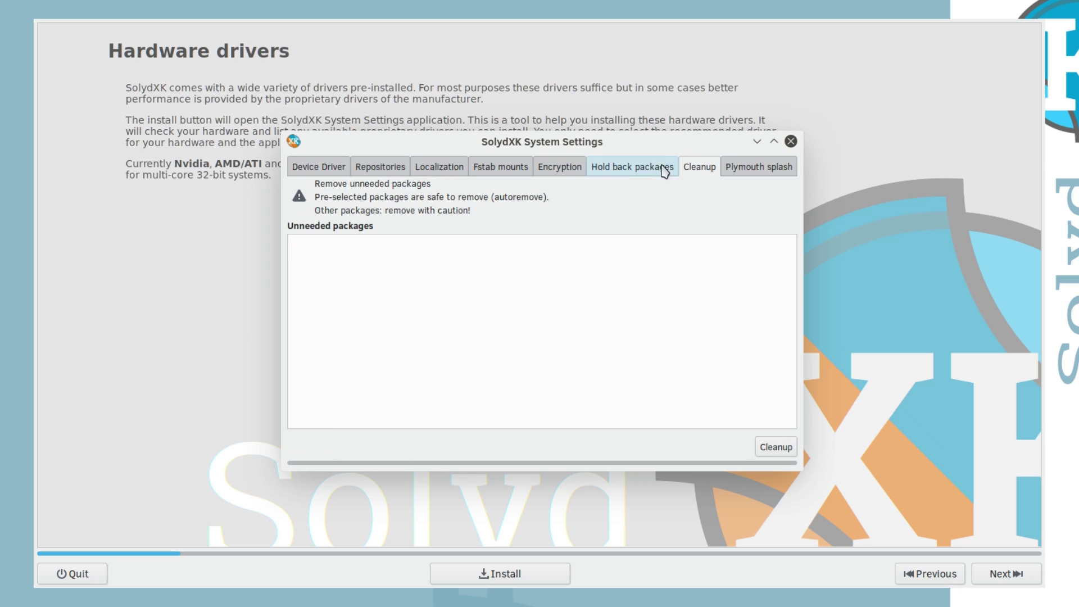
pyautogui.click(646, 167)
pyautogui.click(559, 168)
pyautogui.click(495, 173)
pyautogui.click(414, 175)
pyautogui.click(391, 172)
# Step: Enable the backports repository and test the mirror speeds
pyautogui.click(349, 195)
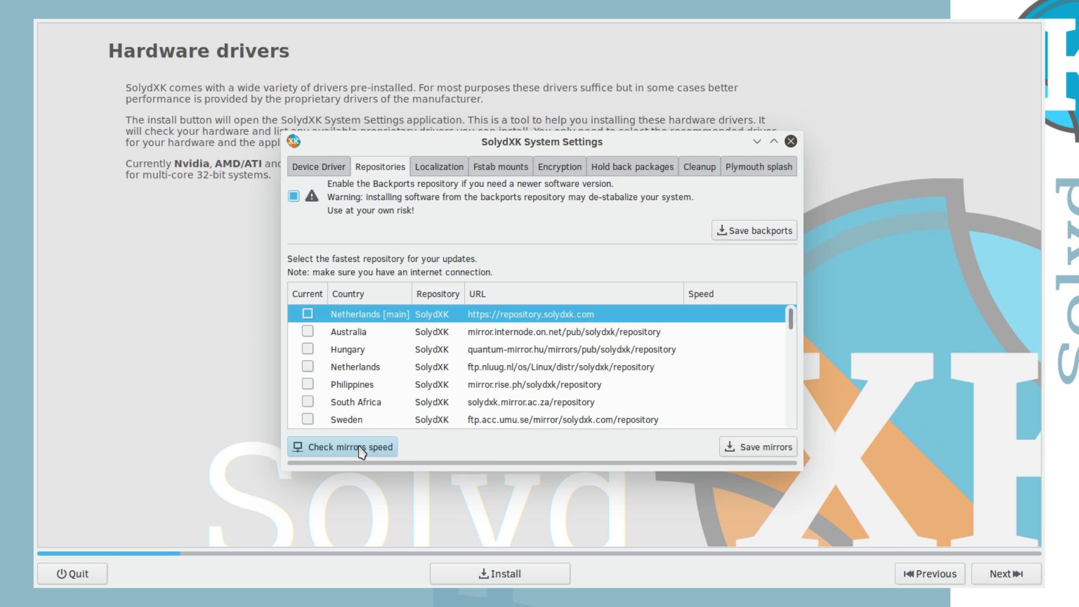
pyautogui.click(361, 448)
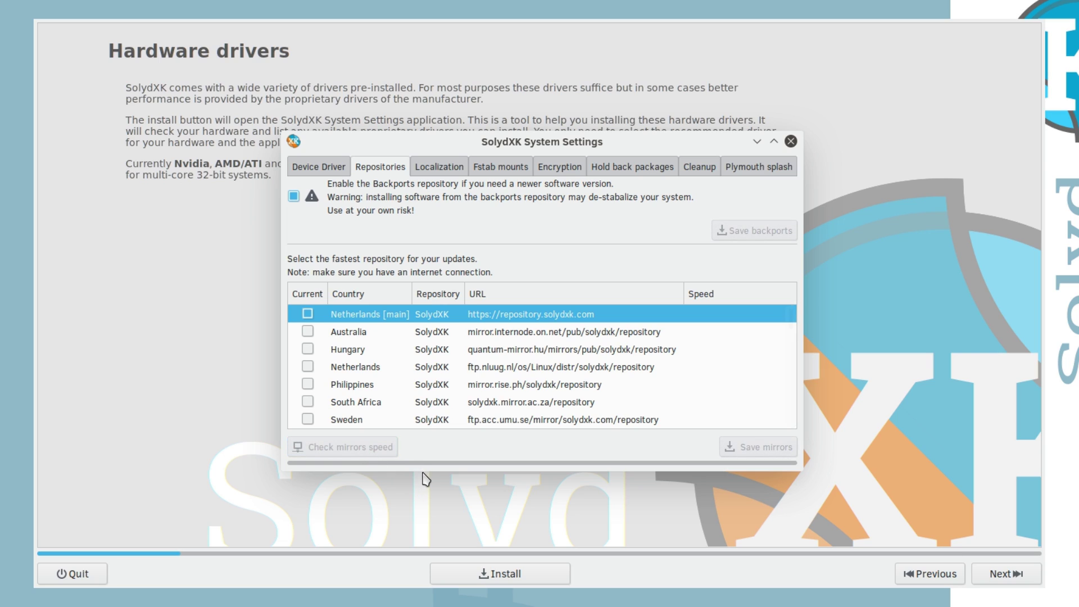
pyautogui.moveTo(421, 471)
pyautogui.mouseDown()
pyautogui.moveTo(442, 550)
pyautogui.moveTo(426, 466)
pyautogui.mouseUp()
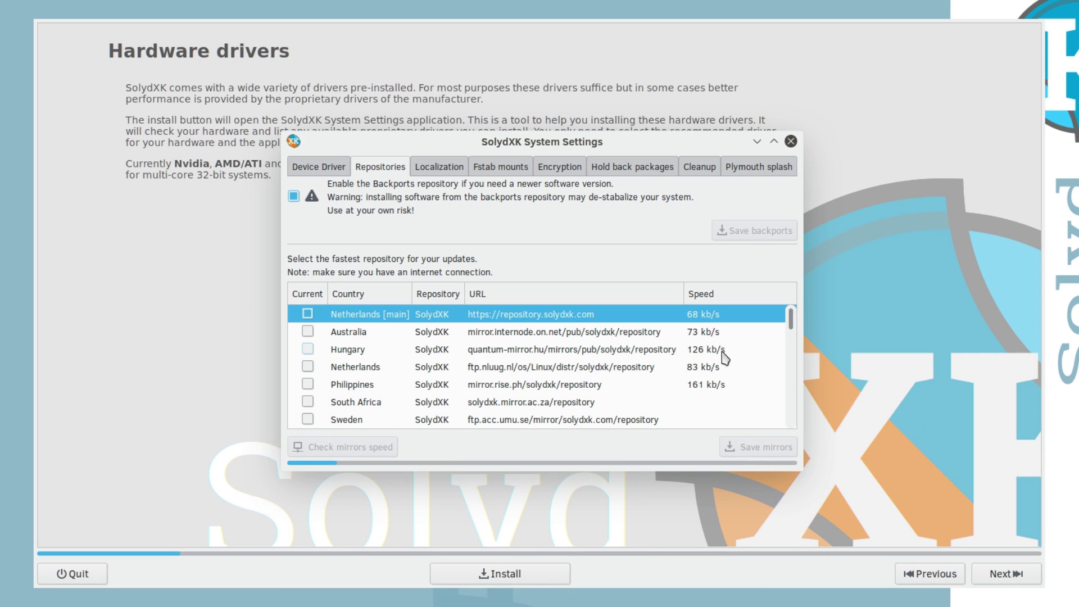
# Step: Run df -h and free -h in Konsole to print disk and memory usage
pyautogui.scroll(-2, 755, 341)
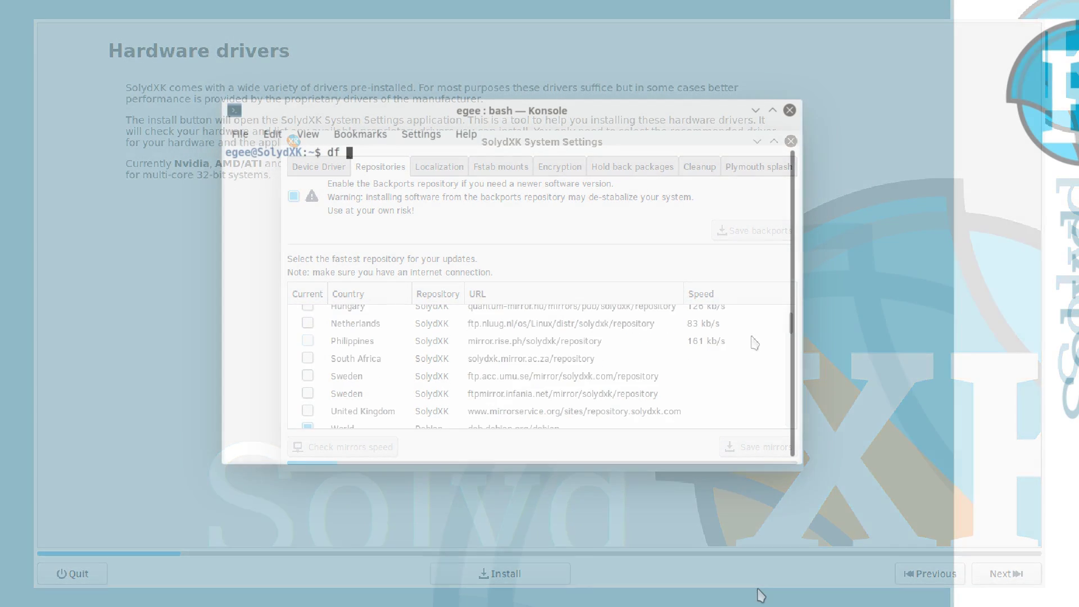
pyautogui.write('-h')
pyautogui.press('Return')
pyautogui.write('free -h')
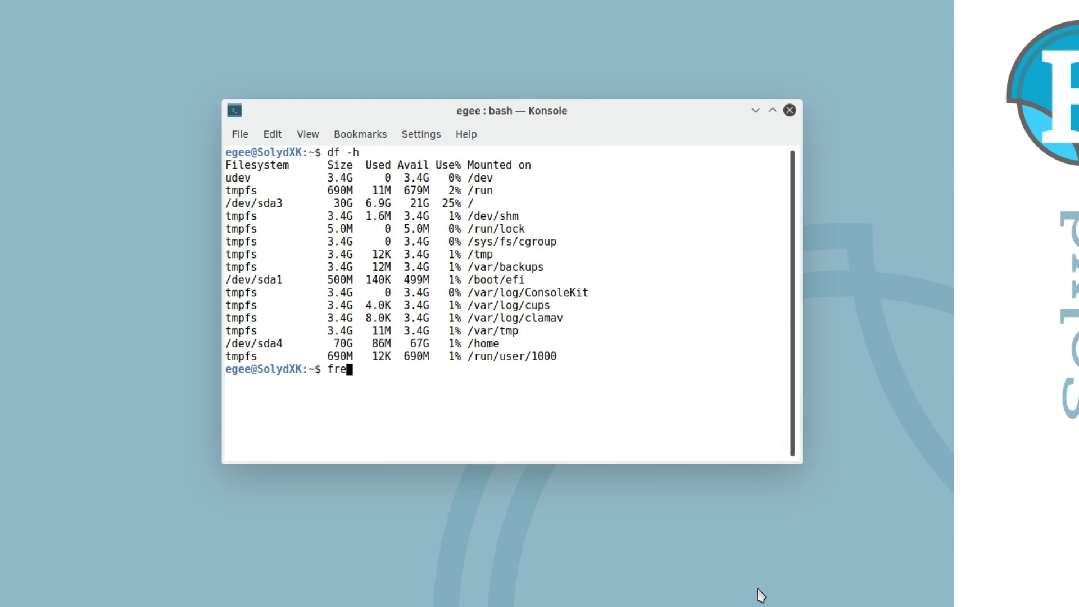
pyautogui.press('Return')
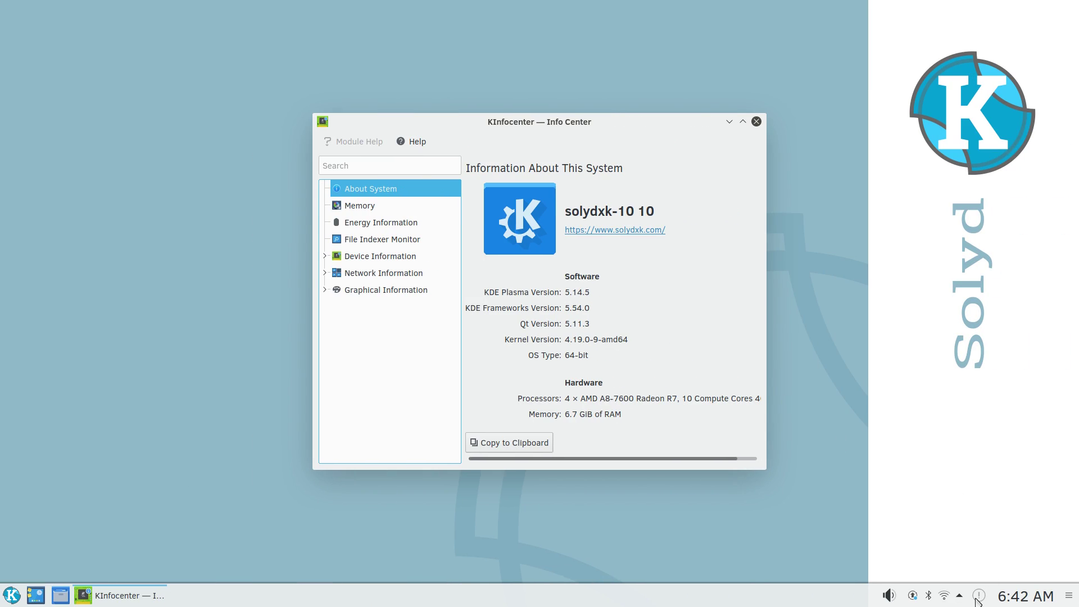
# Step: Dismiss the notification menu and panel, then expand the hidden tray items
pyautogui.rightClick(981, 601)
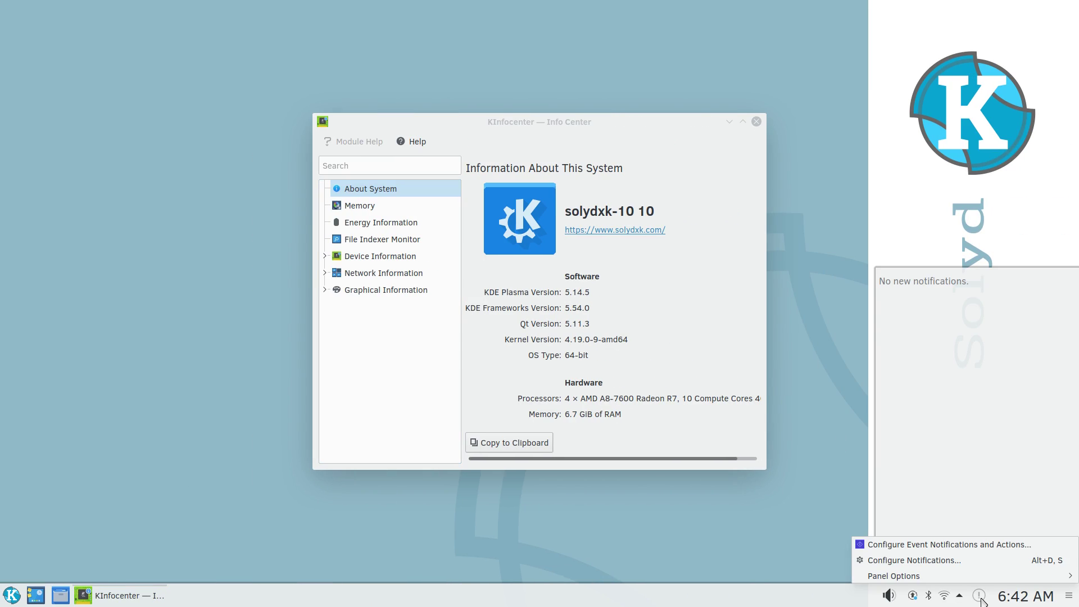
pyautogui.click(978, 600)
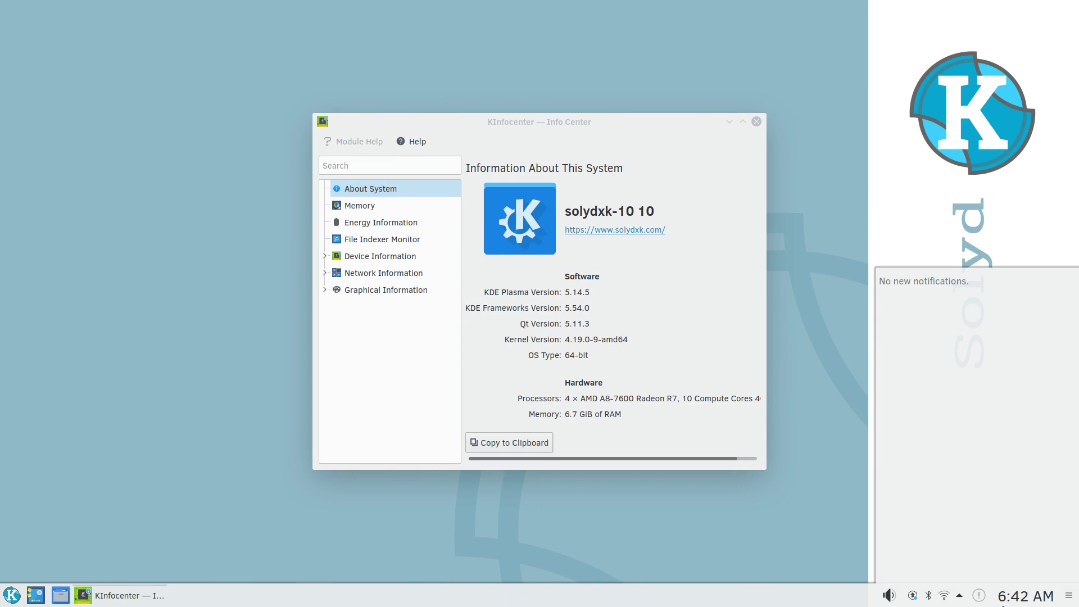
pyautogui.click(979, 601)
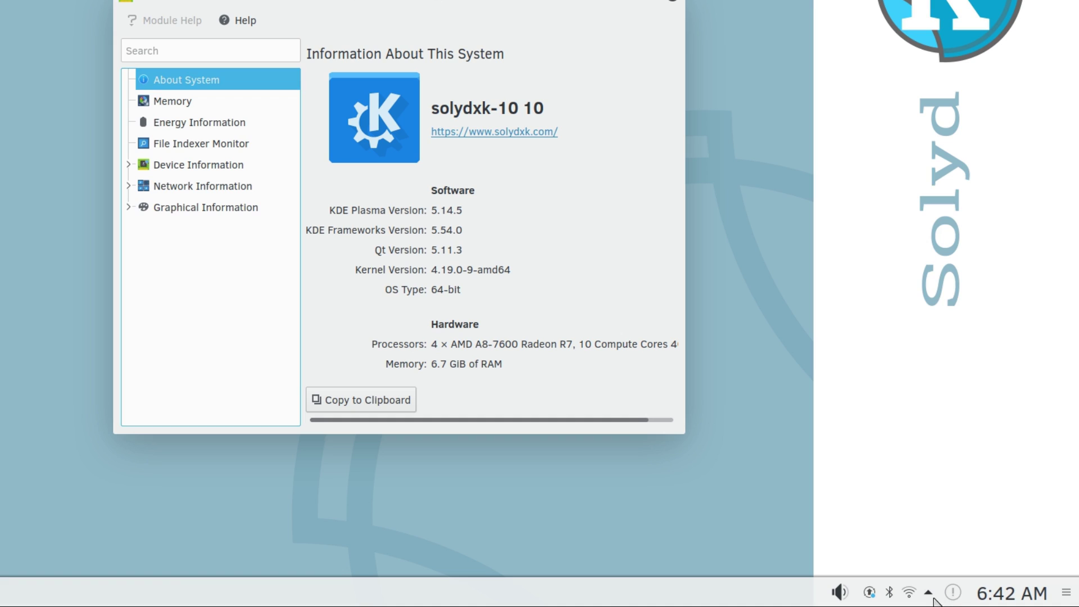
pyautogui.click(931, 597)
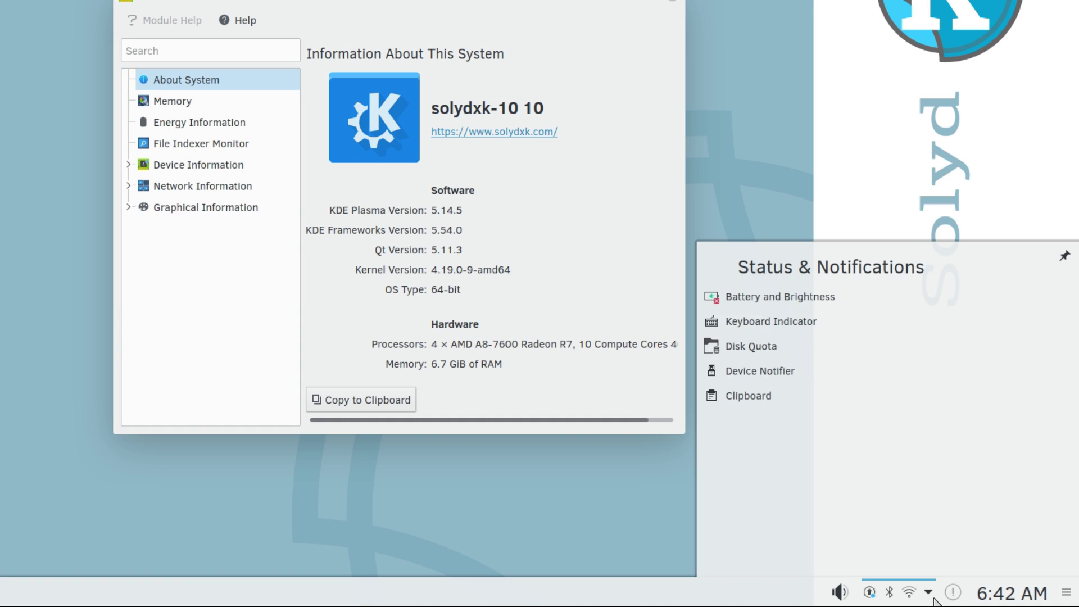
# Step: Start pairing a Bluetooth device from the tray panel, then cancel the wizard
pyautogui.click(890, 594)
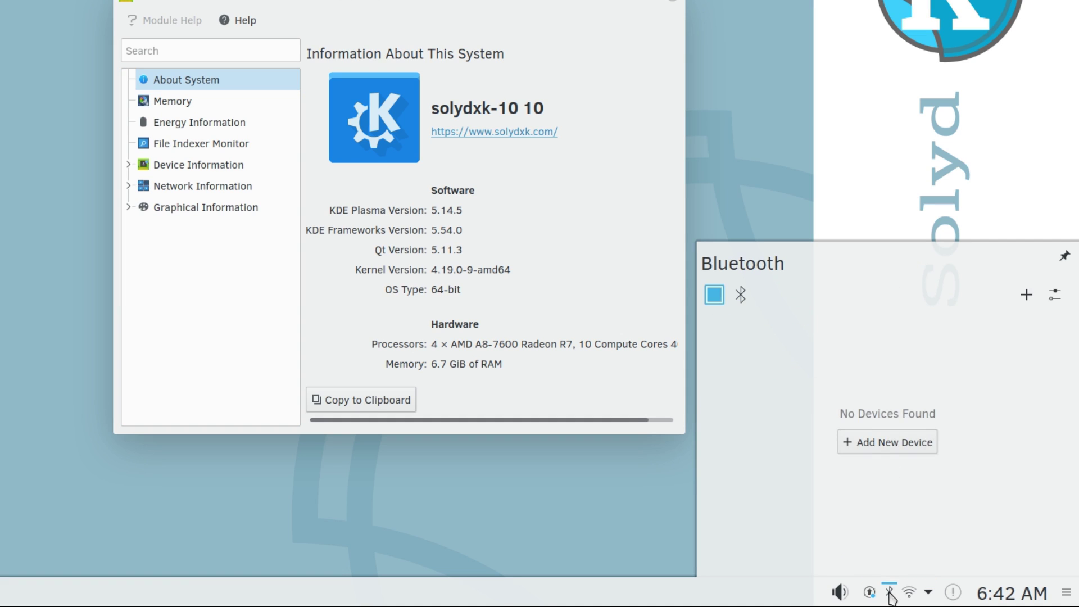
pyautogui.click(875, 447)
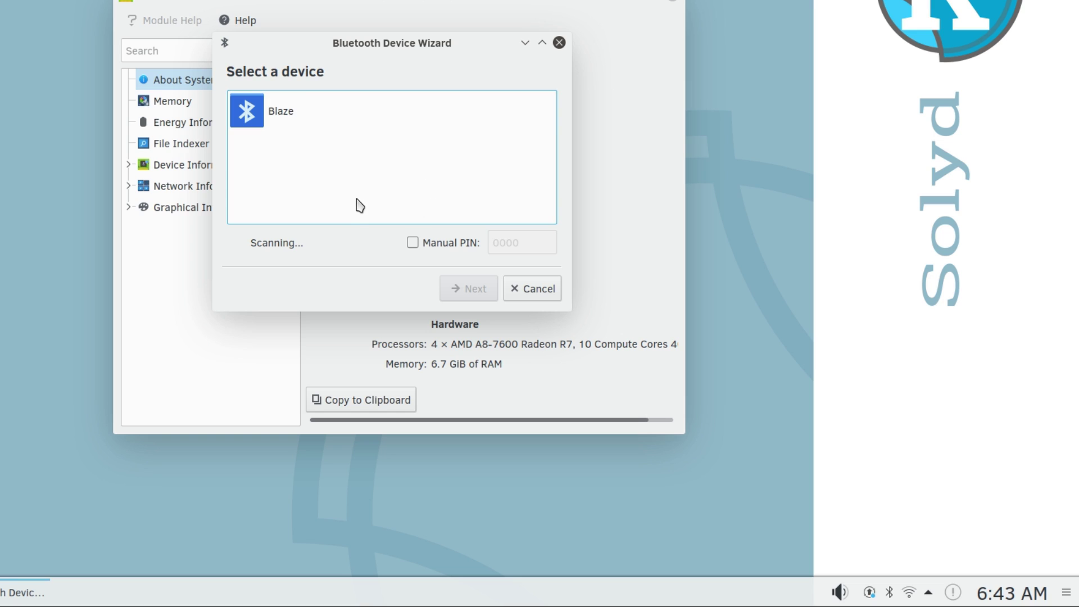
pyautogui.click(543, 288)
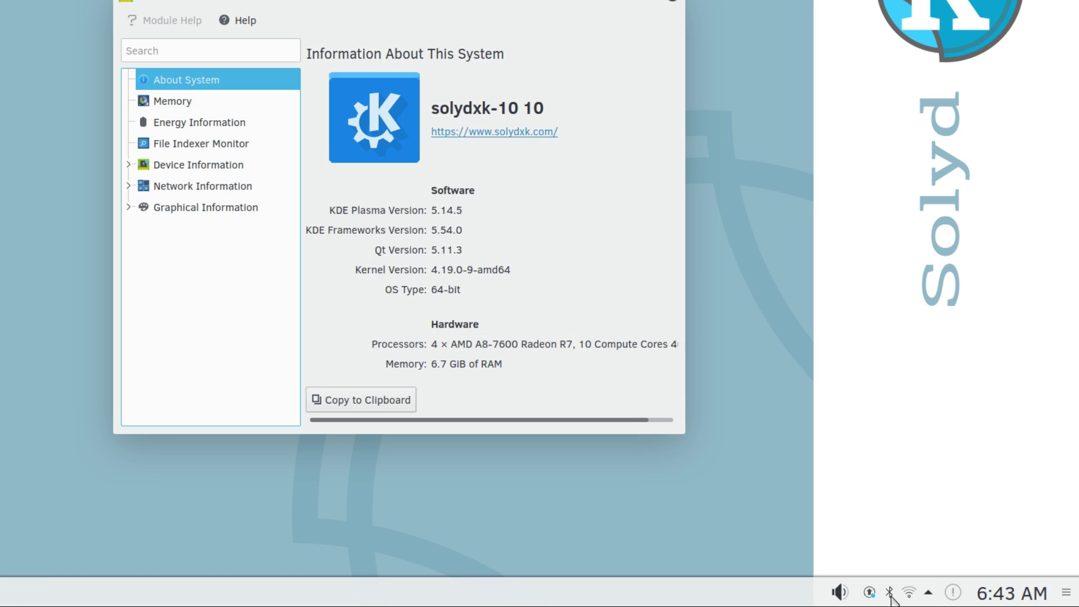
# Step: Make the Bluetooth adapter visible, pick the discovered device to pair, then review audio devices
pyautogui.click(890, 594)
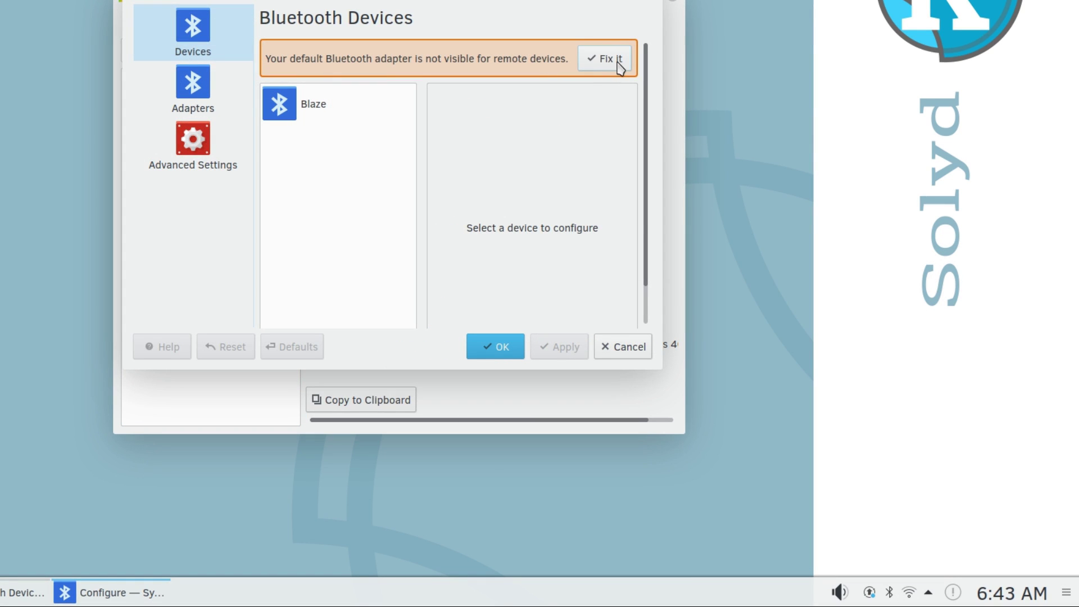
pyautogui.click(608, 65)
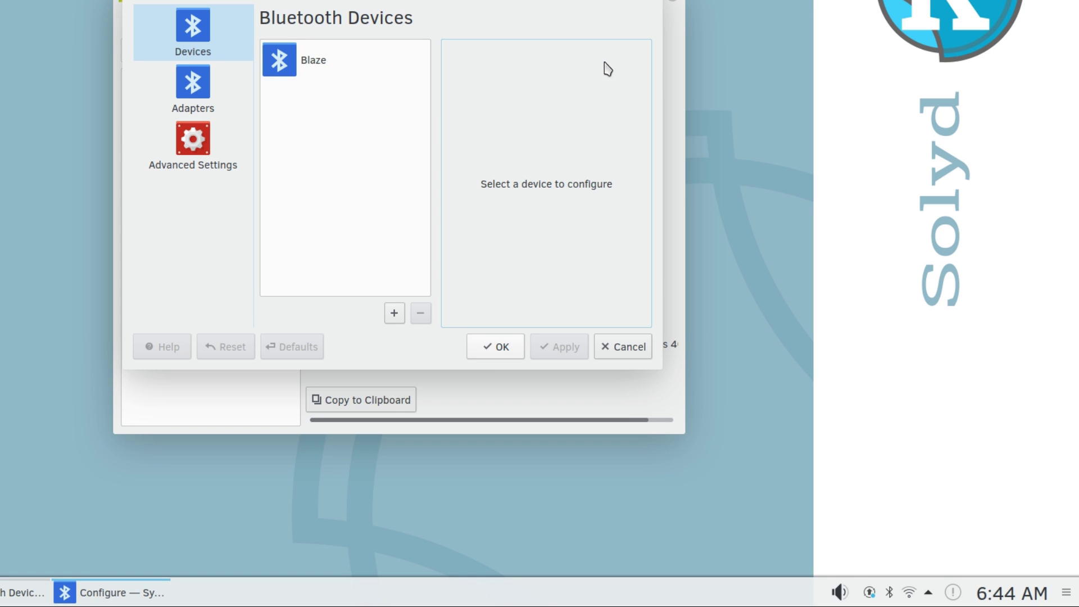
pyautogui.click(394, 313)
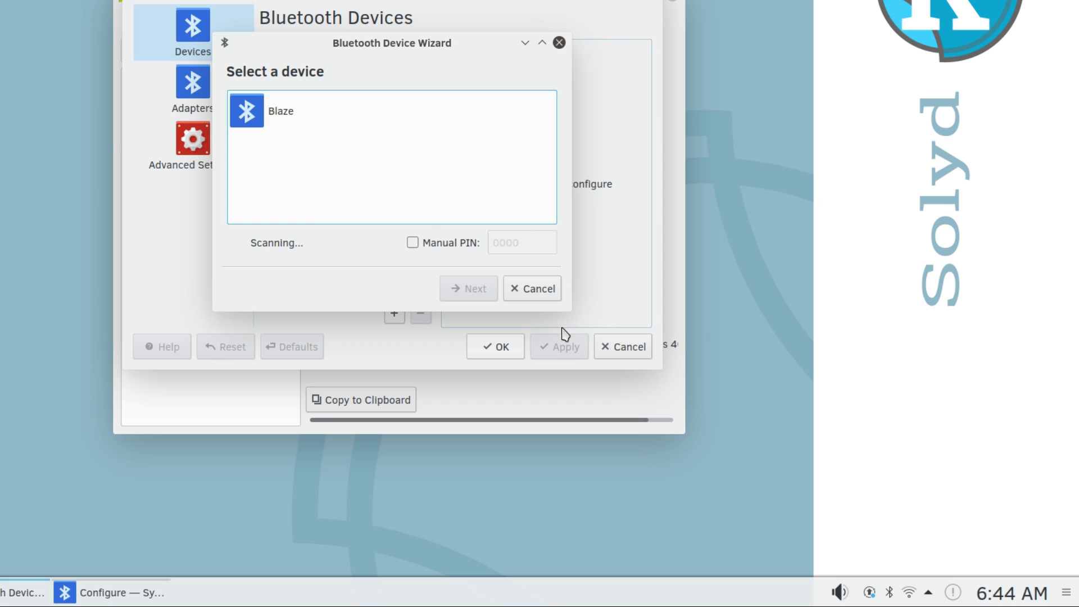
pyautogui.click(460, 111)
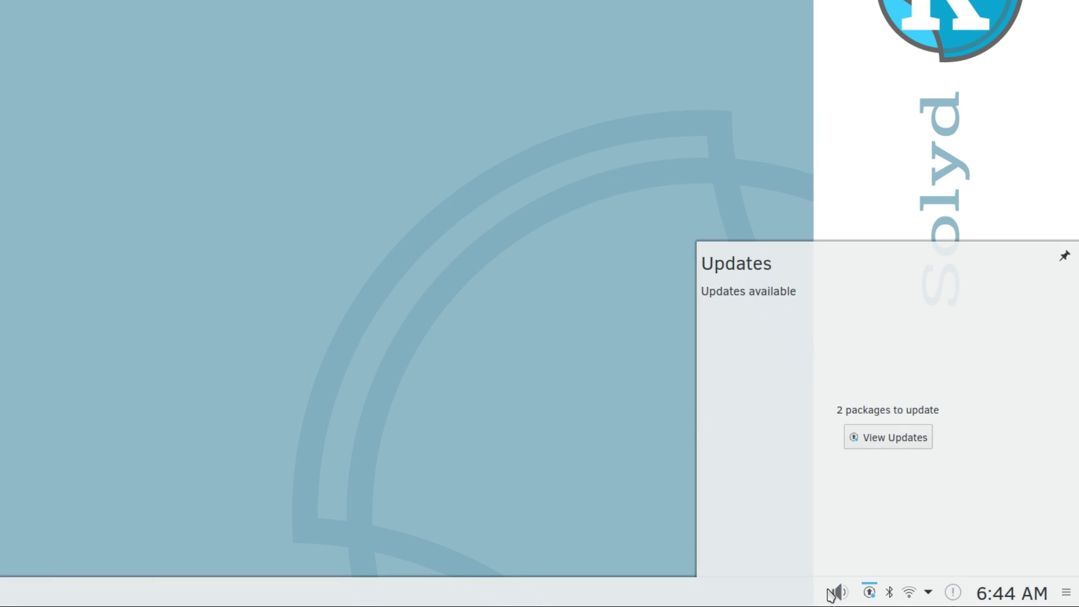
pyautogui.click(835, 591)
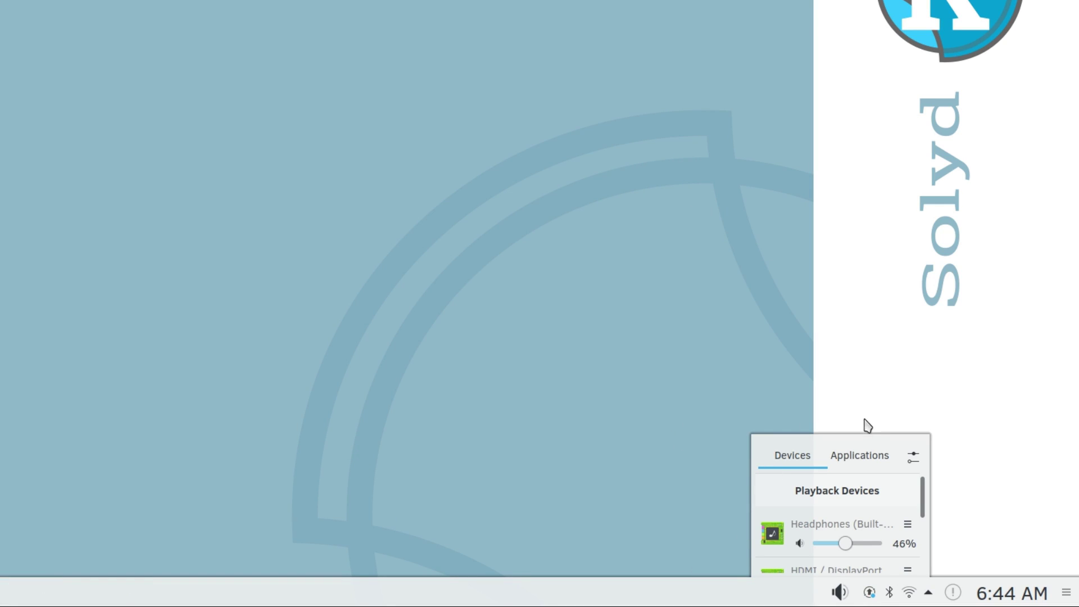
pyautogui.scroll(-2, 889, 548)
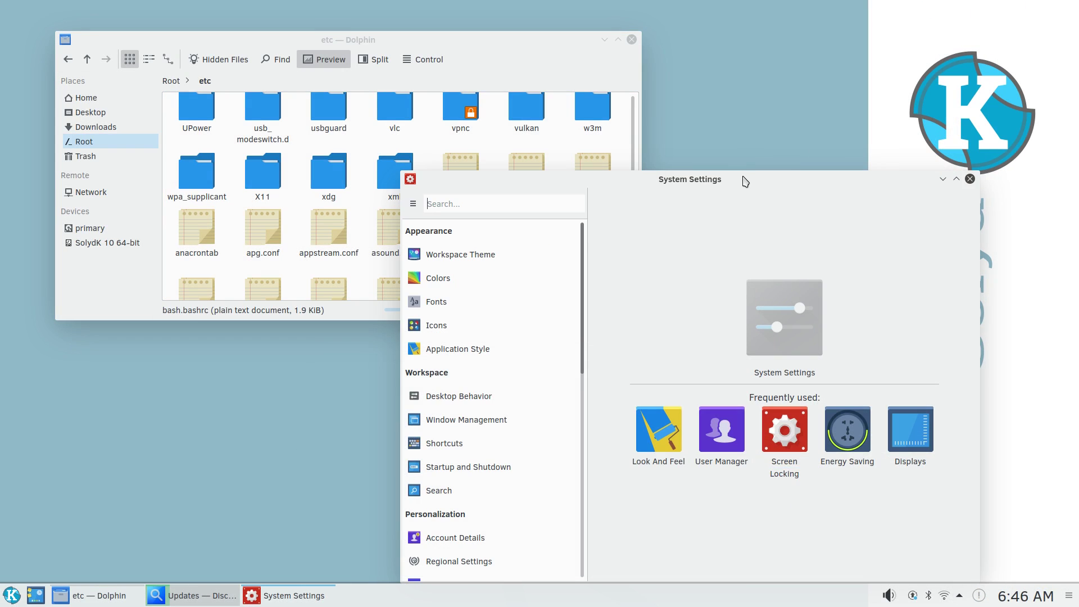
# Step: Apply the SolydK Dark look and feel theme
pyautogui.click(488, 256)
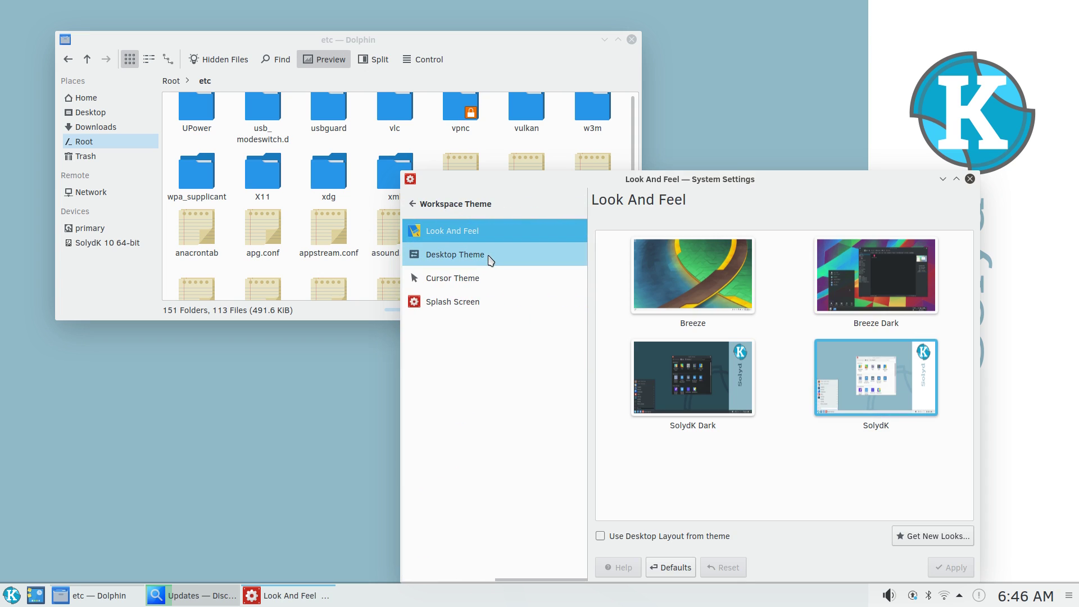
pyautogui.click(710, 386)
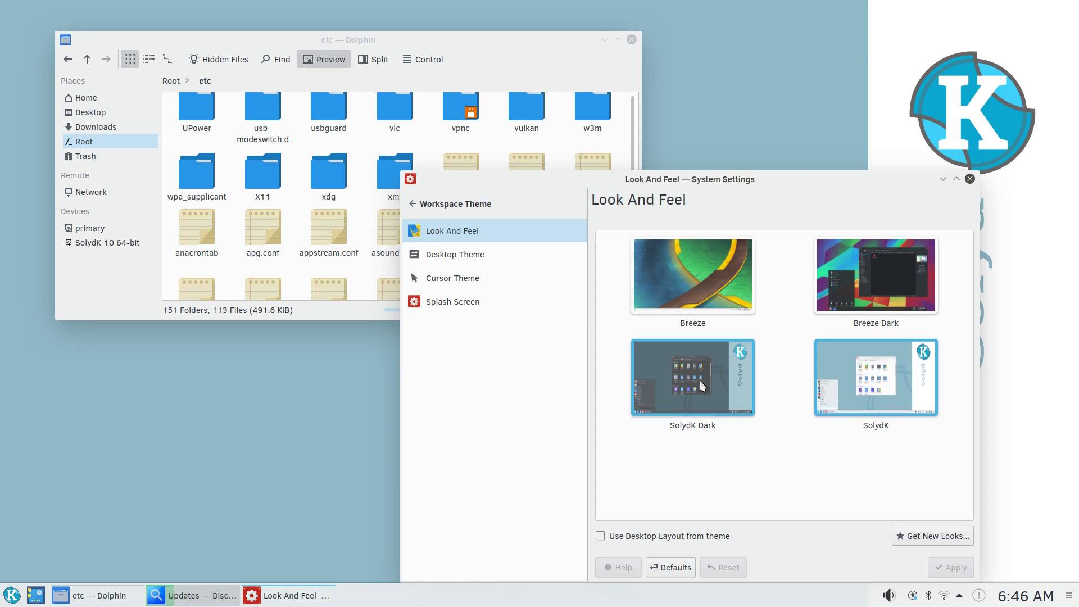
pyautogui.click(948, 569)
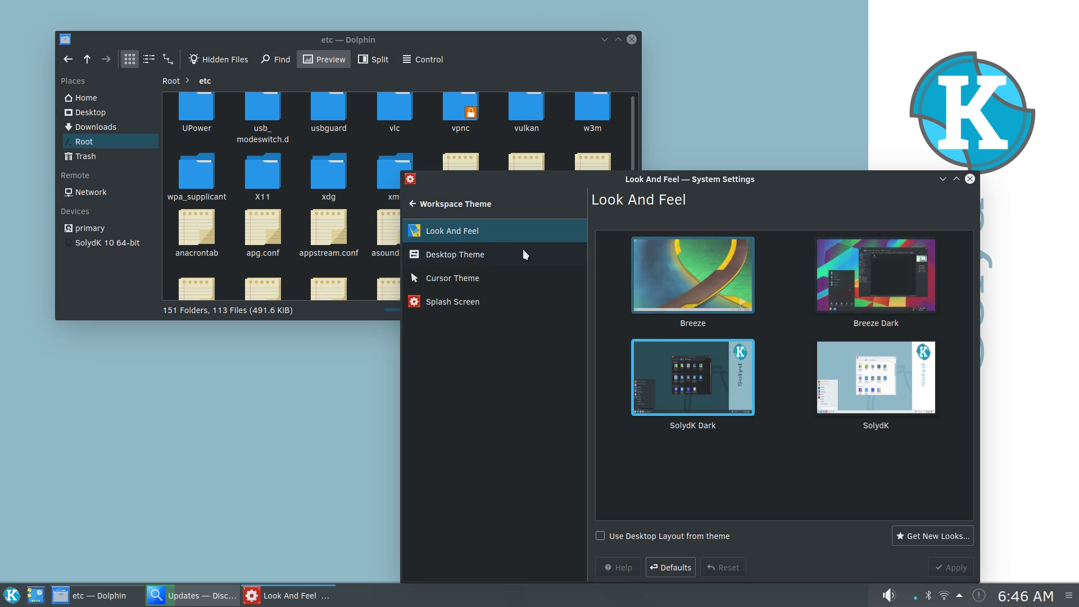
# Step: Check Application Style, then open the SolydXK System Settings page from the sidebar
pyautogui.click(427, 203)
pyautogui.click(528, 257)
pyautogui.click(468, 213)
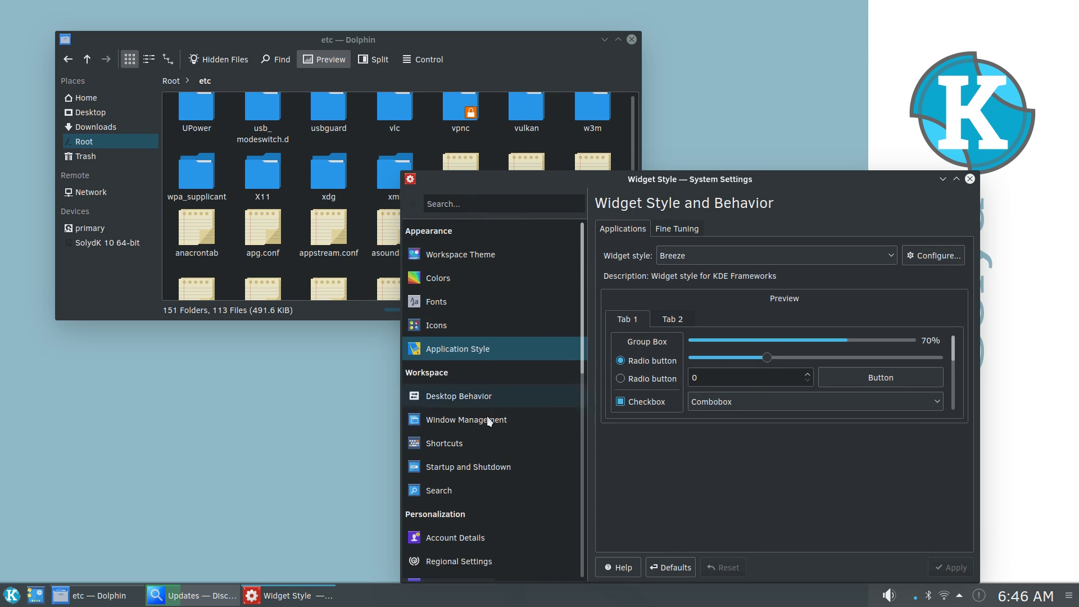
pyautogui.scroll(-5, 471, 466)
pyautogui.scroll(-3, 477, 474)
pyautogui.scroll(2, 477, 474)
pyautogui.click(469, 282)
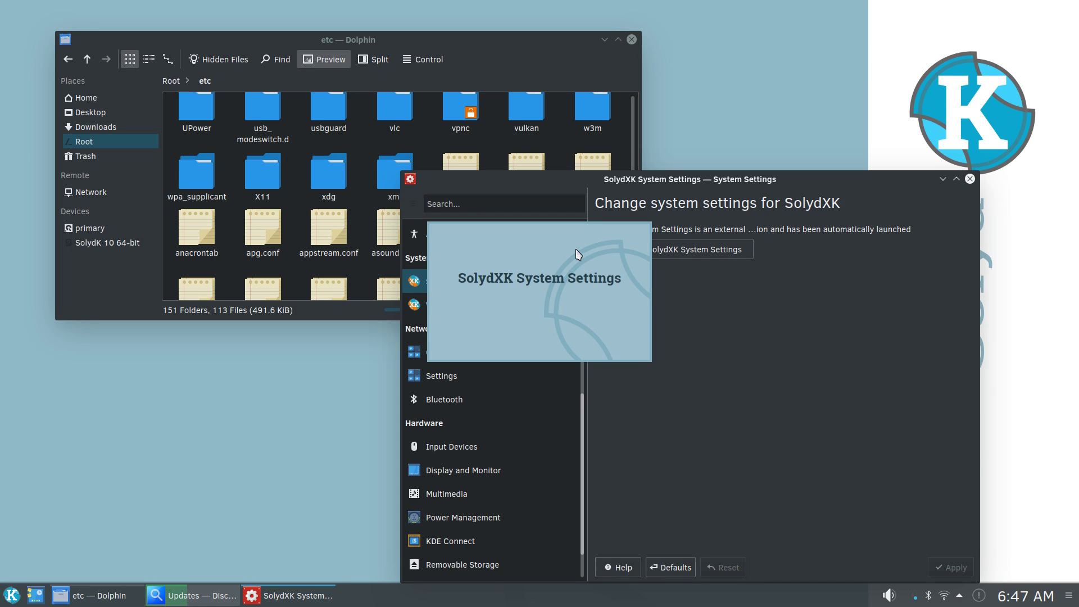
# Step: Quit the SolydXK Welcome window and close KDE System Settings
pyautogui.hotkey('alt', 'Tab')
pyautogui.hotkey('alt', 'Tab')
pyautogui.hotkey('alt', 'Tab')
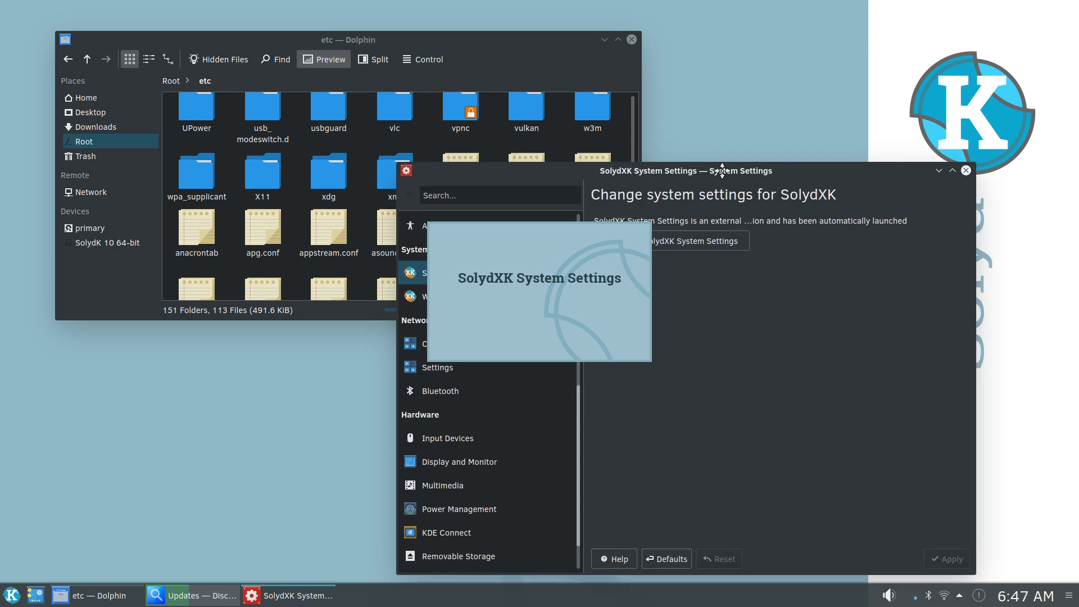
pyautogui.moveTo(437, 327); pyautogui.dragTo(405, 234)
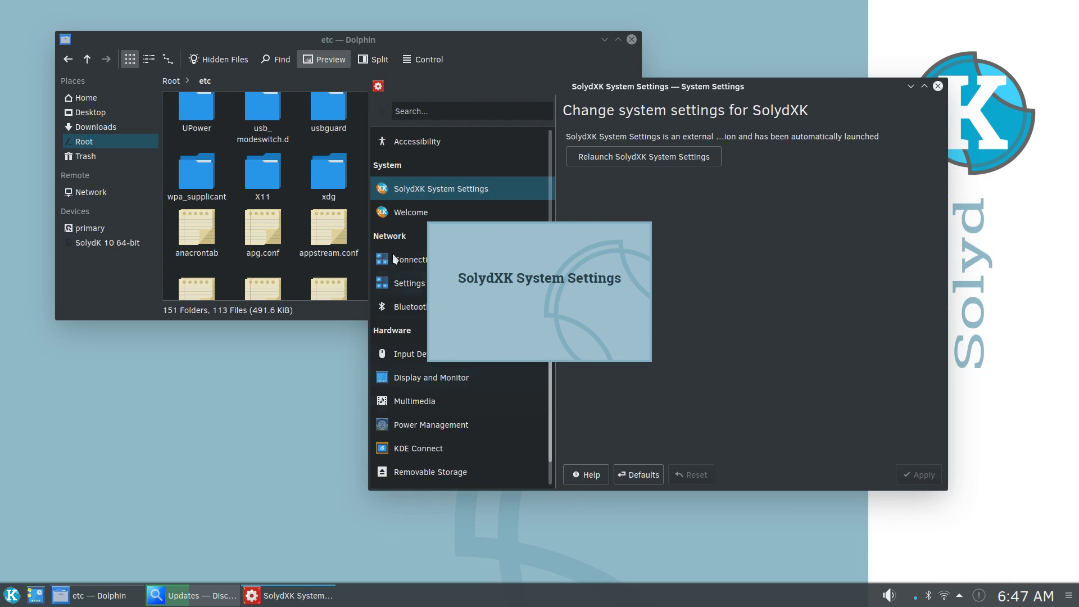
pyautogui.click(406, 214)
pyautogui.click(164, 509)
pyautogui.click(937, 96)
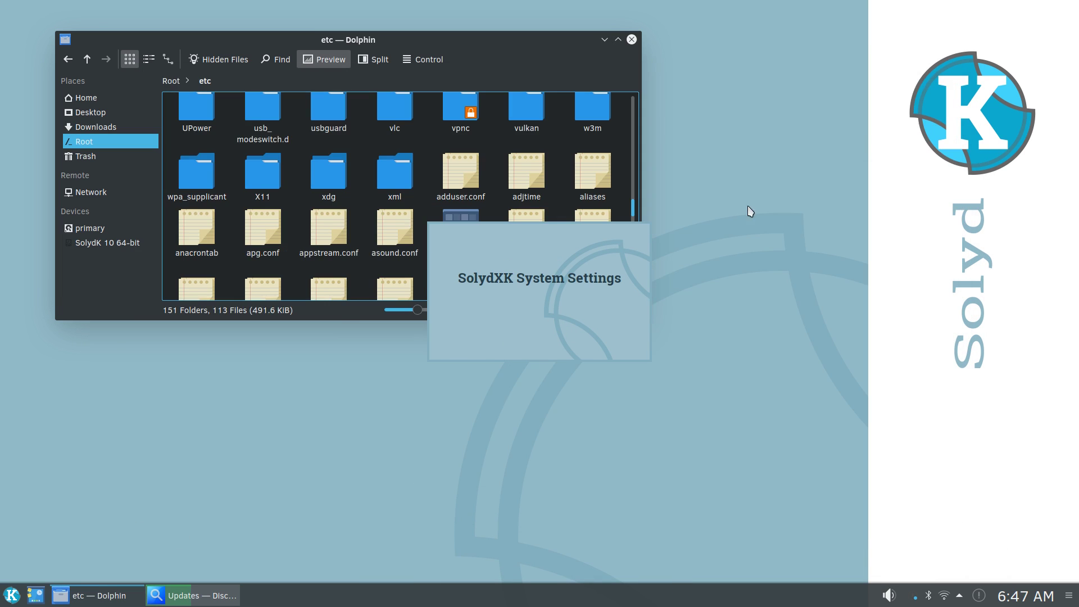
# Step: Launch Gwenview and Okular from the application launcher
pyautogui.click(103, 99)
pyautogui.press('super')
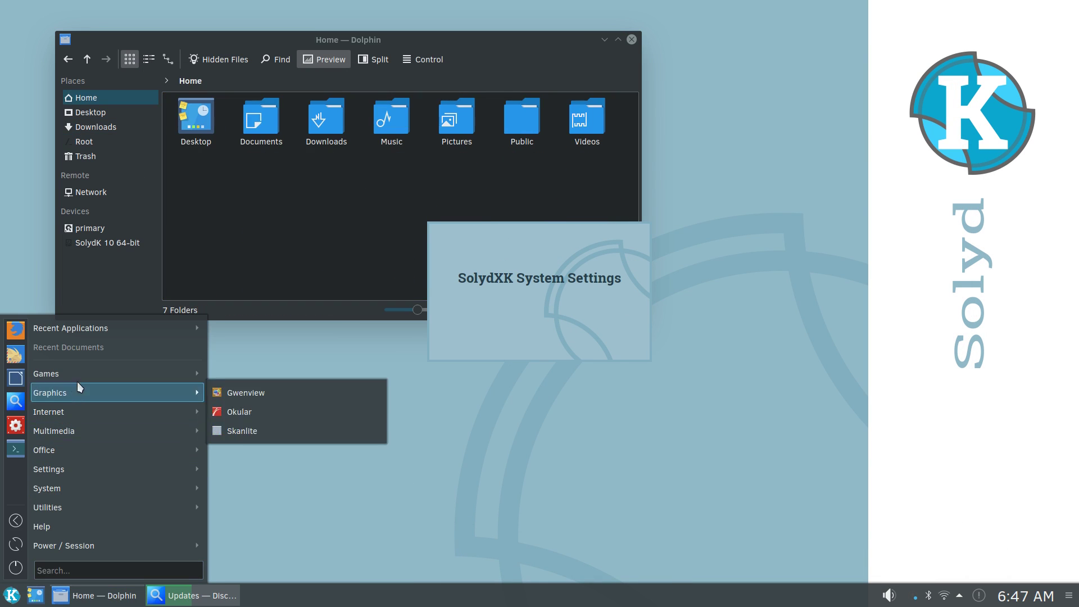
pyautogui.moveTo(85, 390)
pyautogui.press('Right')
pyautogui.press('Return')
pyautogui.press('super')
# Step: Launch Skanlite and Firefox ESR, minimize Firefox, and close SolydXK System Settings
pyautogui.click(279, 412)
pyautogui.press('super')
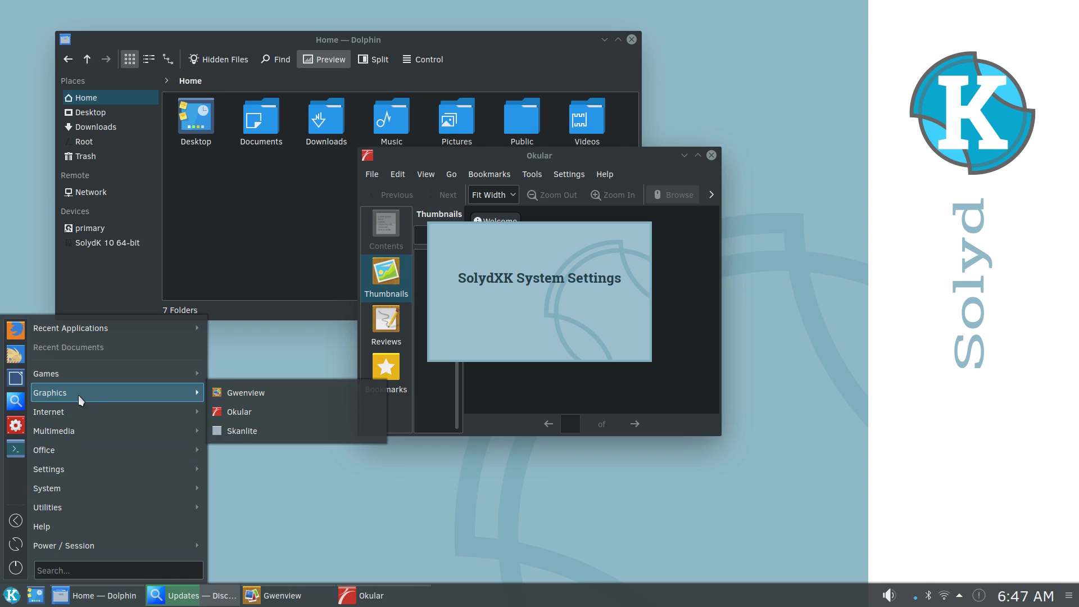
pyautogui.press('Right')
pyautogui.press('Down')
pyautogui.press('Down')
pyautogui.press('Return')
pyautogui.press('super')
pyautogui.moveTo(112, 412)
pyautogui.click(302, 415)
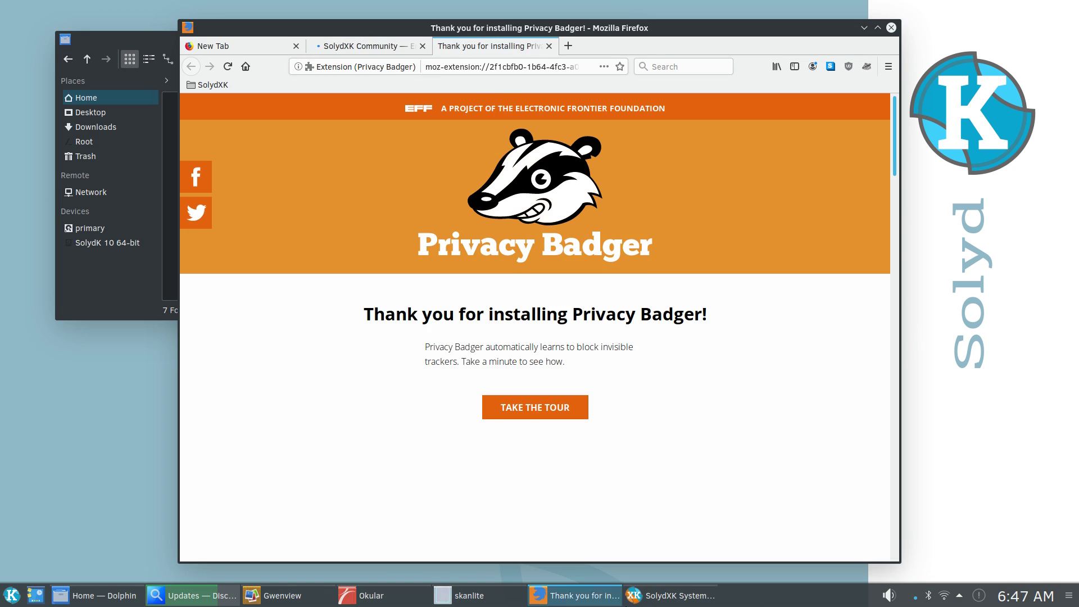
pyautogui.click(618, 597)
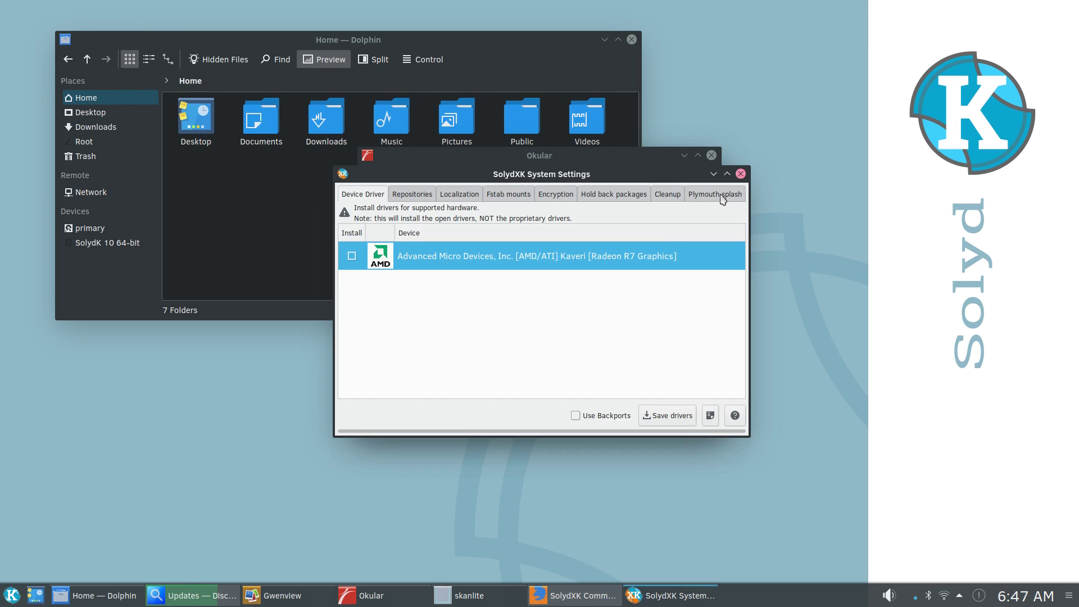
pyautogui.click(740, 174)
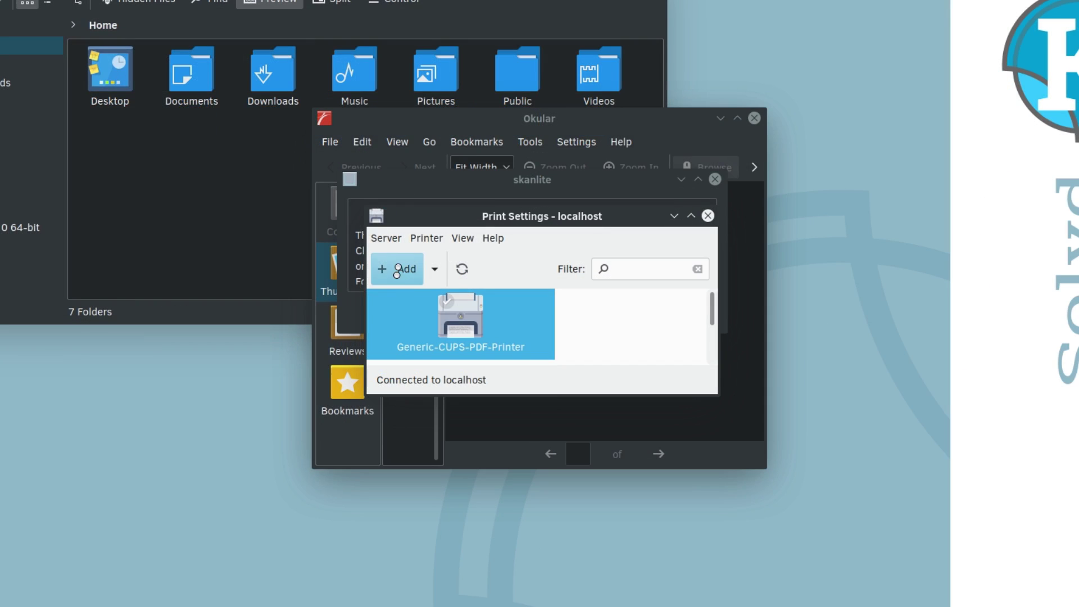
# Step: Add the discovered HP ENVY 4500 as a Network Printer via AppSocket/HP JetDirect, then launch luckyBackup
pyautogui.click(398, 270)
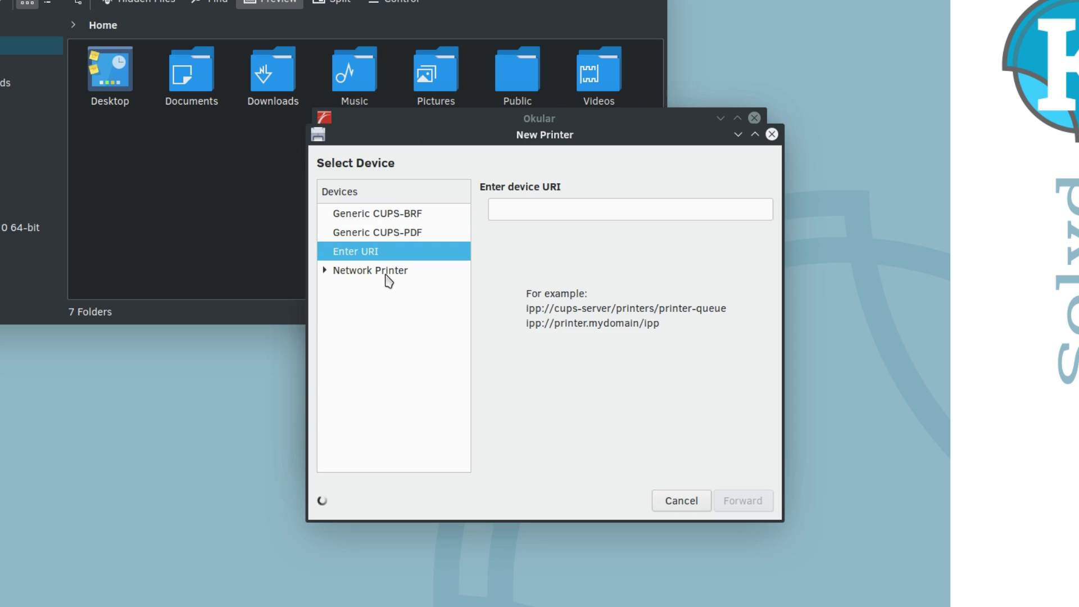
pyautogui.doubleClick(386, 275)
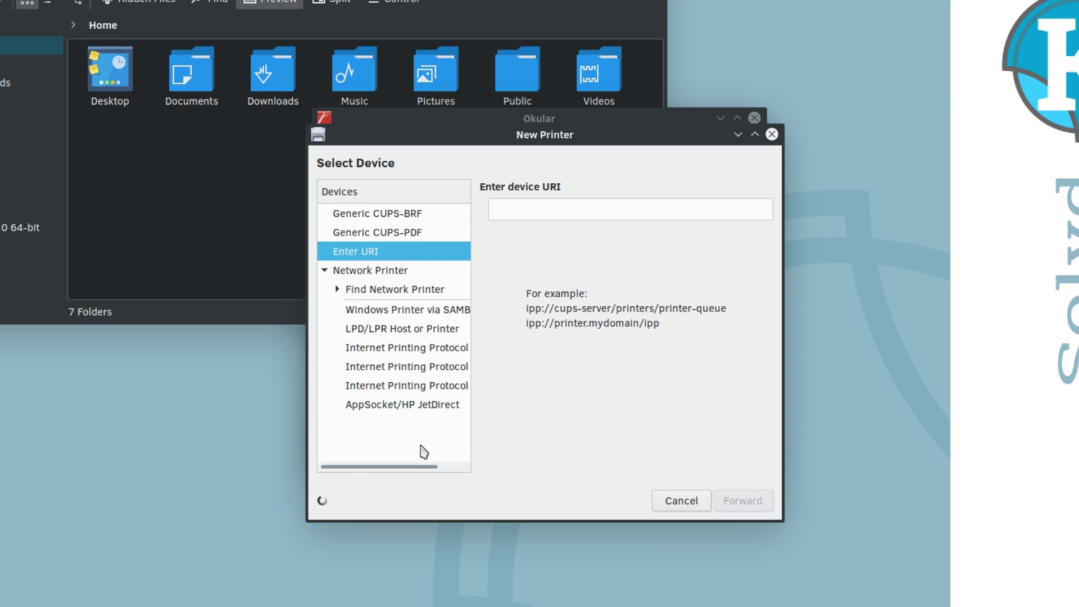
pyautogui.click(425, 407)
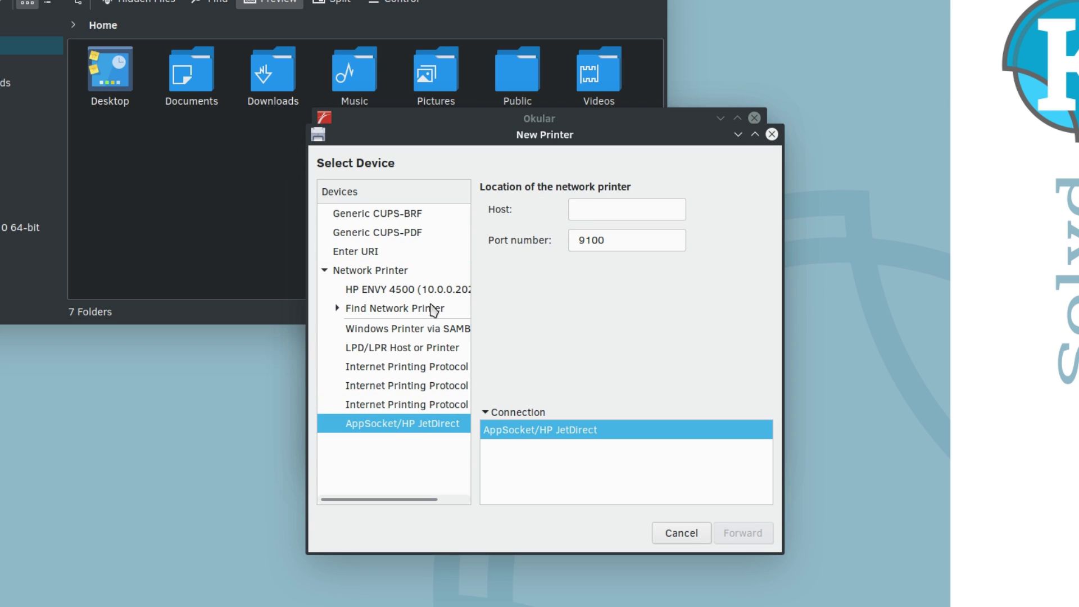
pyautogui.click(434, 290)
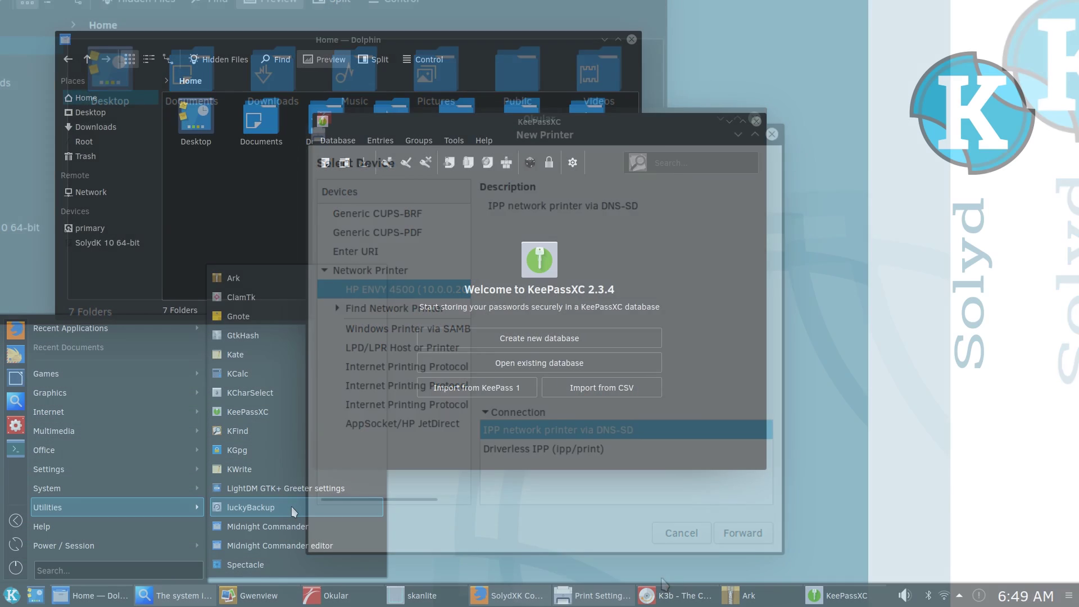
pyautogui.click(294, 511)
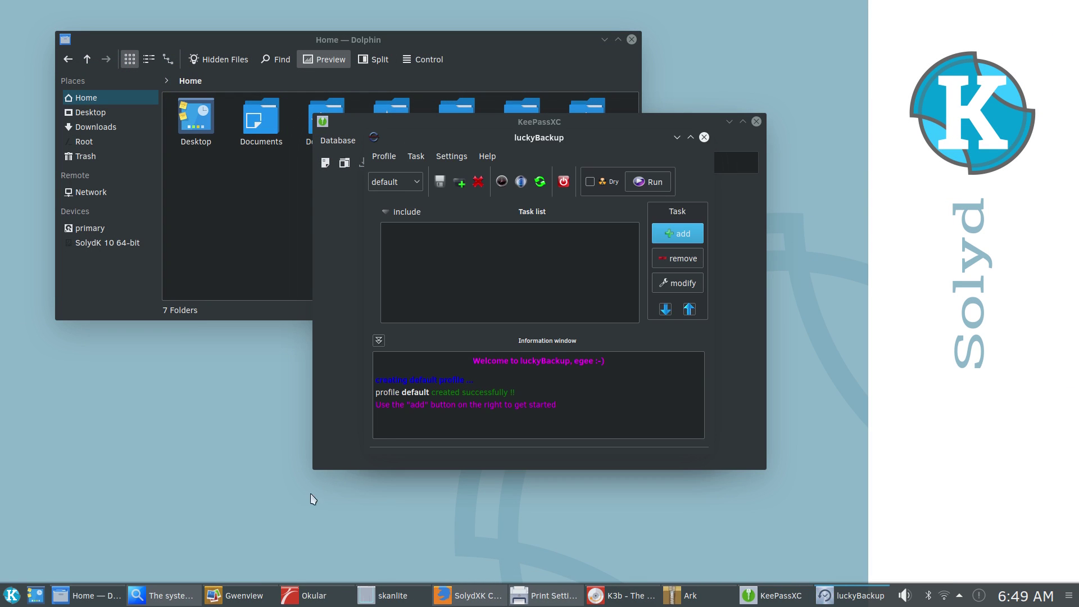
# Step: Move luckyBackup to the upper left and KeePassXC to the upper right
pyautogui.moveTo(514, 140); pyautogui.dragTo(231, 44)
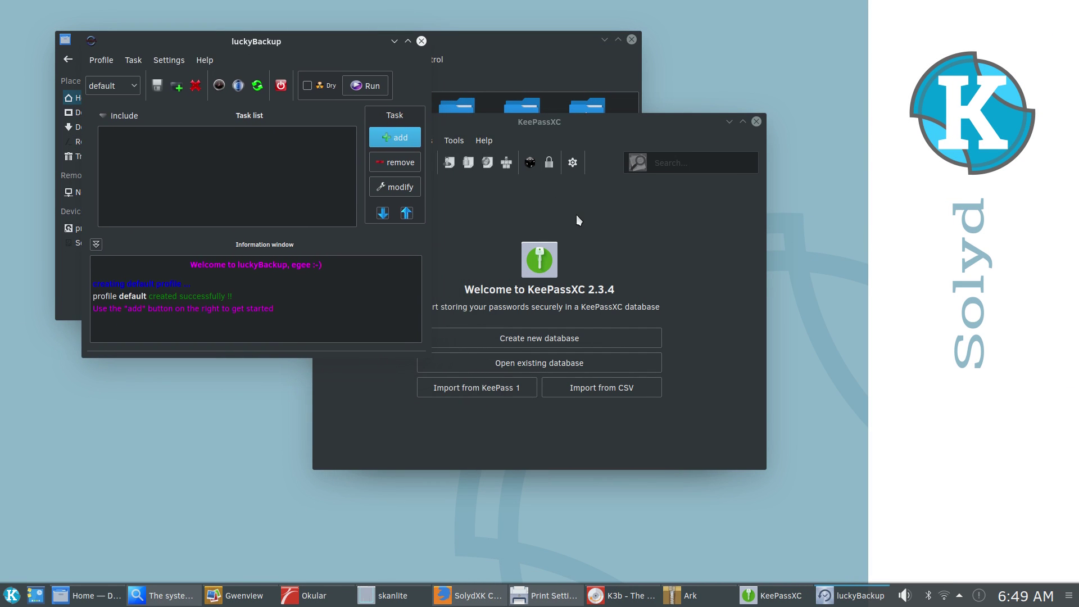
pyautogui.click(553, 124)
pyautogui.moveTo(553, 124); pyautogui.dragTo(788, 27)
# Step: Launch Midnight Commander from the K menu's Utilities
pyautogui.click(11, 595)
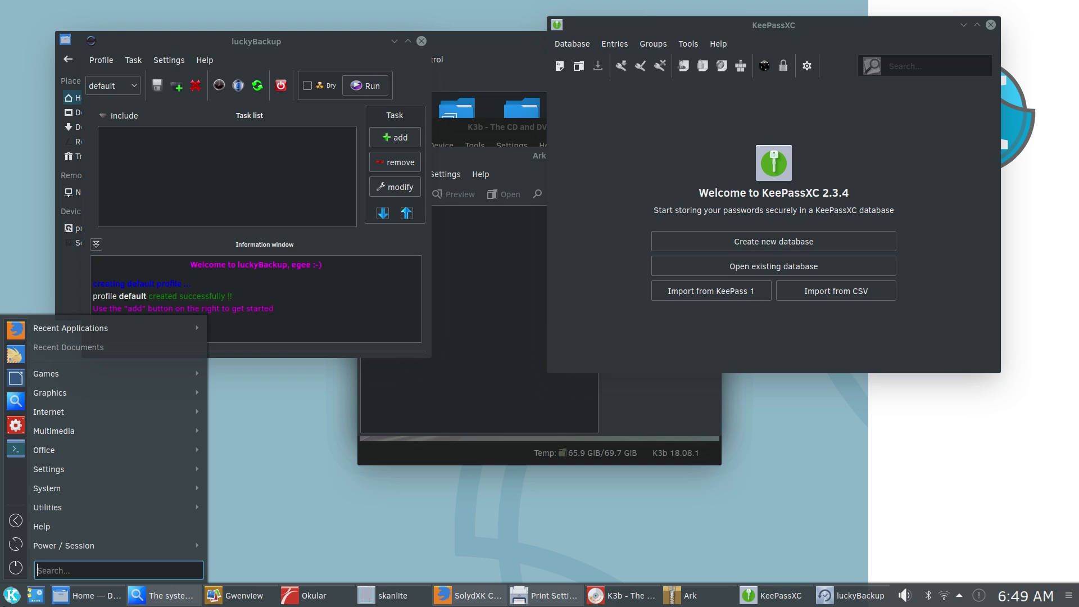
pyautogui.moveTo(72, 507)
pyautogui.click(343, 527)
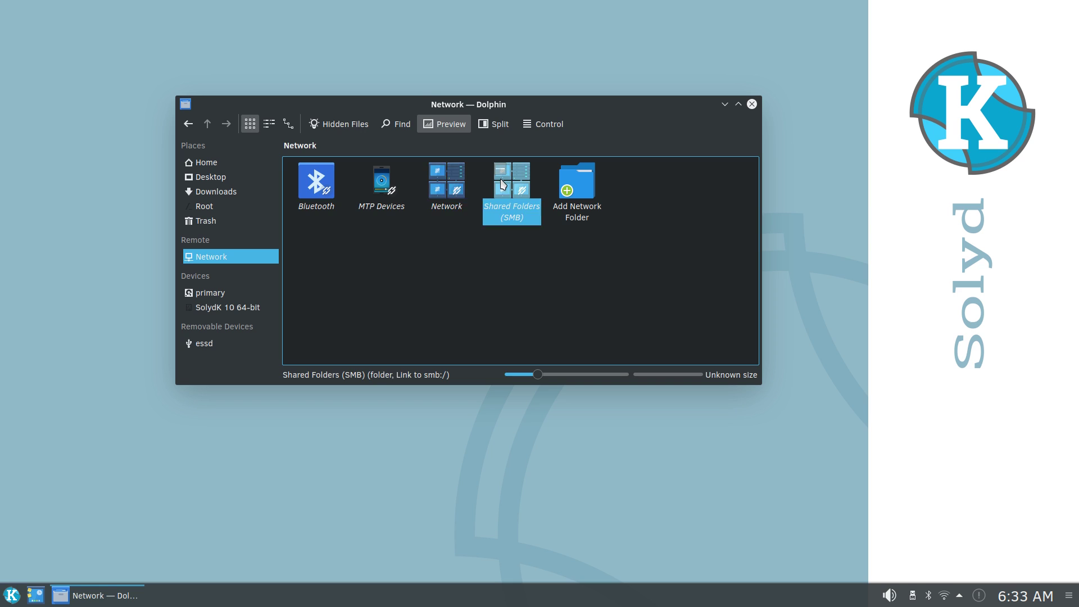
# Step: Open the SMB shared folders, then launch Firewall Configuration with the administrator password
pyautogui.click(497, 189)
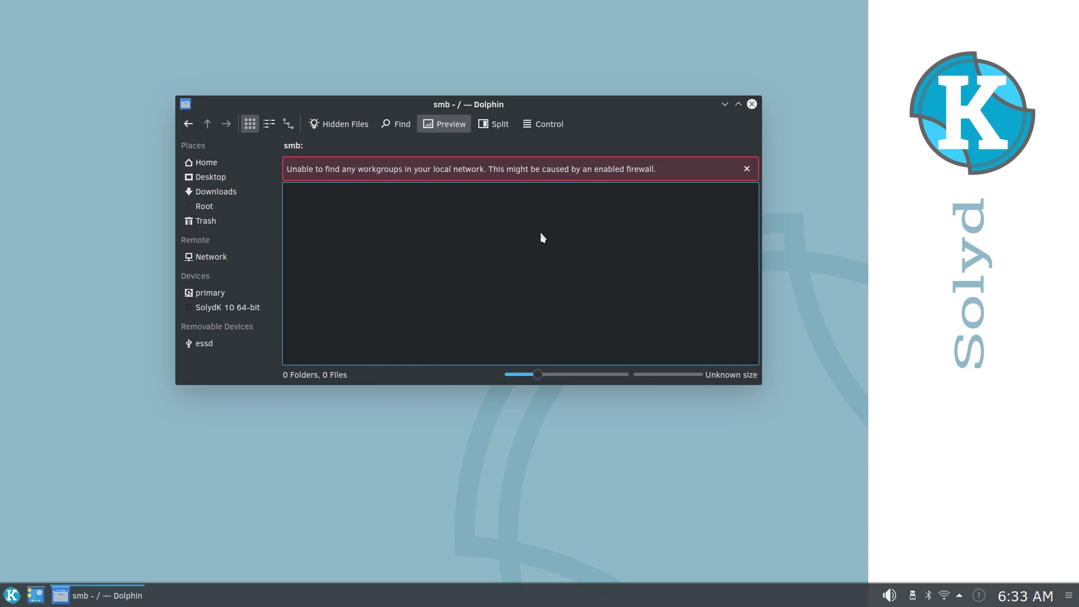
pyautogui.click(10, 594)
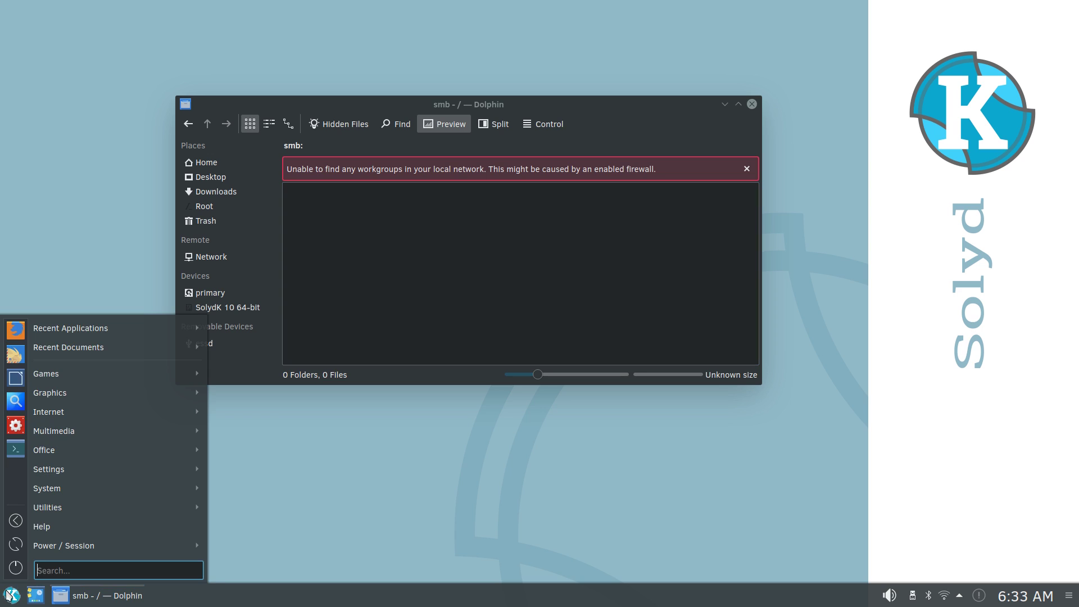
pyautogui.write('fire')
pyautogui.press('Down')
pyautogui.press('Return')
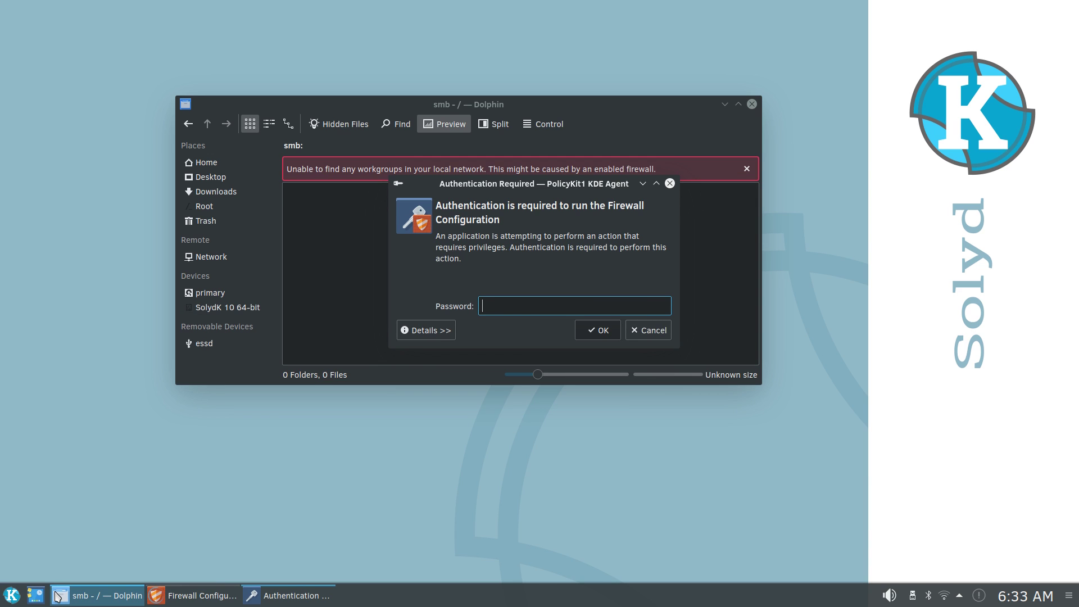
pyautogui.press('Return')
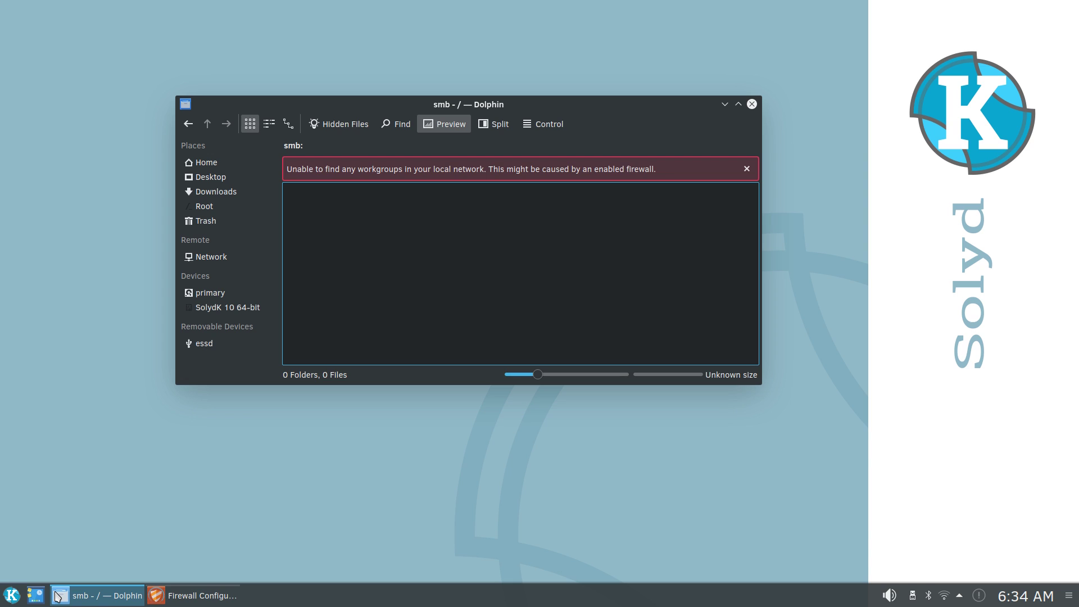
# Step: Search the launcher for 'fire' again, then dismiss the search
pyautogui.click(8, 597)
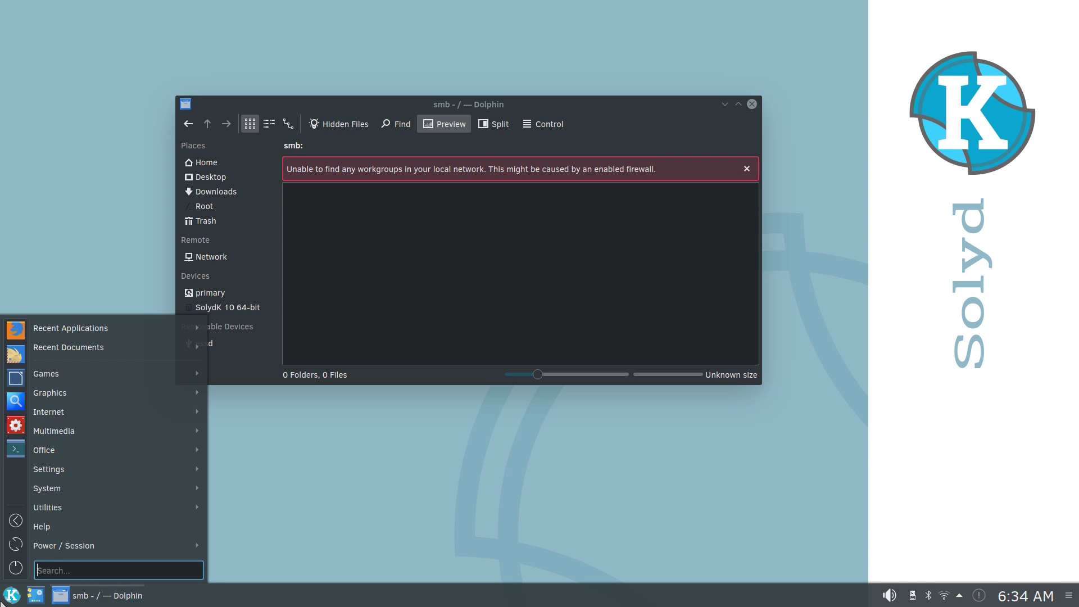
pyautogui.write('fire')
pyautogui.press('Down')
pyautogui.click(2, 600)
# Step: Open Konsole via a 'term' launcher search and run the sudo ufw disable command
pyautogui.click(2, 600)
pyautogui.write('term')
pyautogui.press('Return')
pyautogui.write('sudo ufw sto')
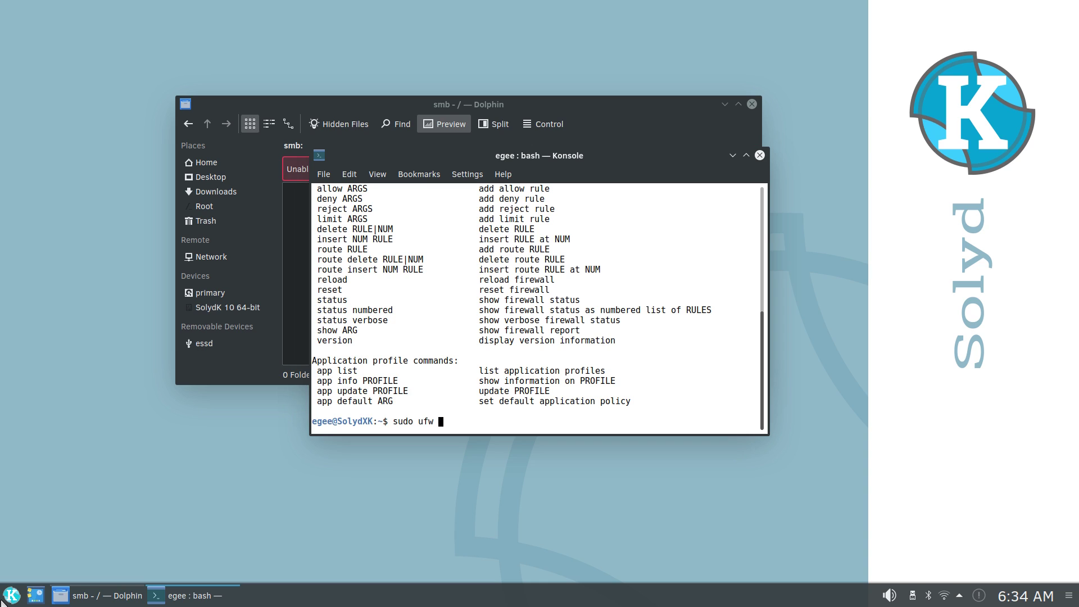
pyautogui.write('able')
pyautogui.press('Return')
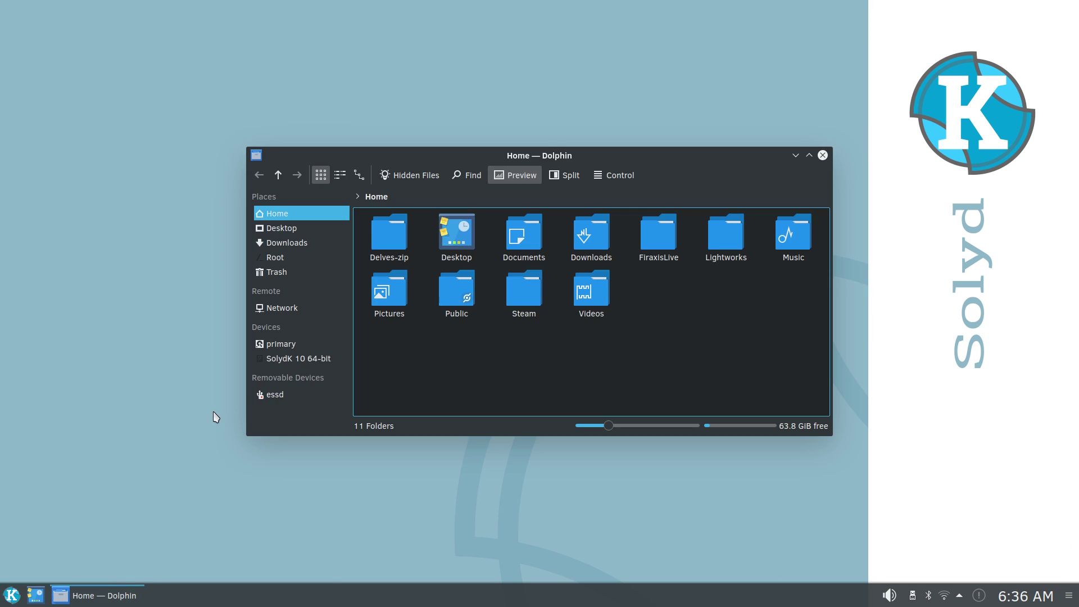
# Step: Open Network in Dolphin's Places and browse Shared Folders (SMB), now empty
pyautogui.click(276, 307)
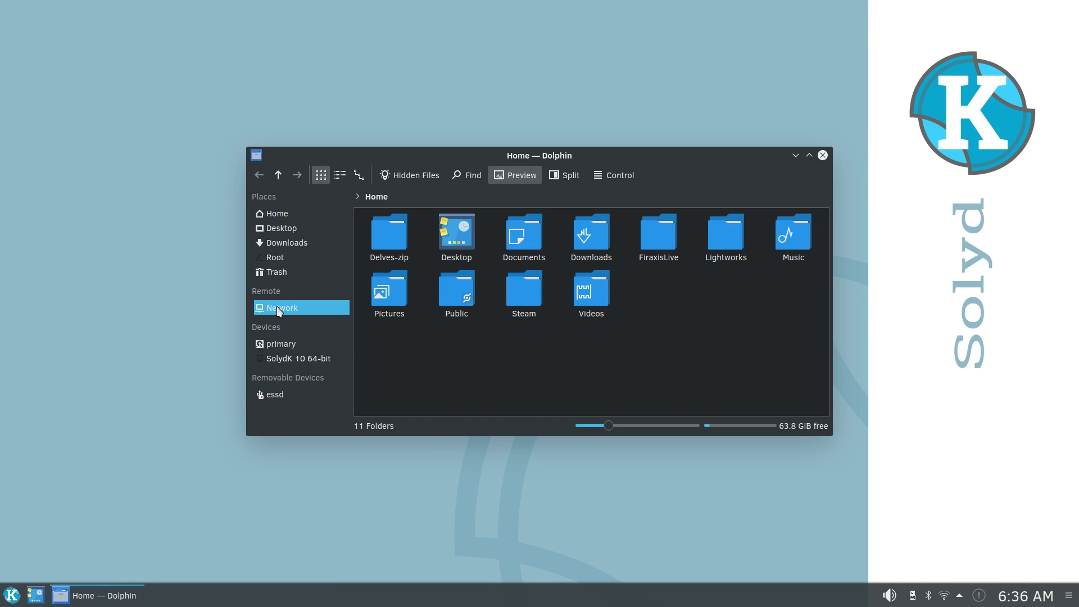
pyautogui.click(592, 271)
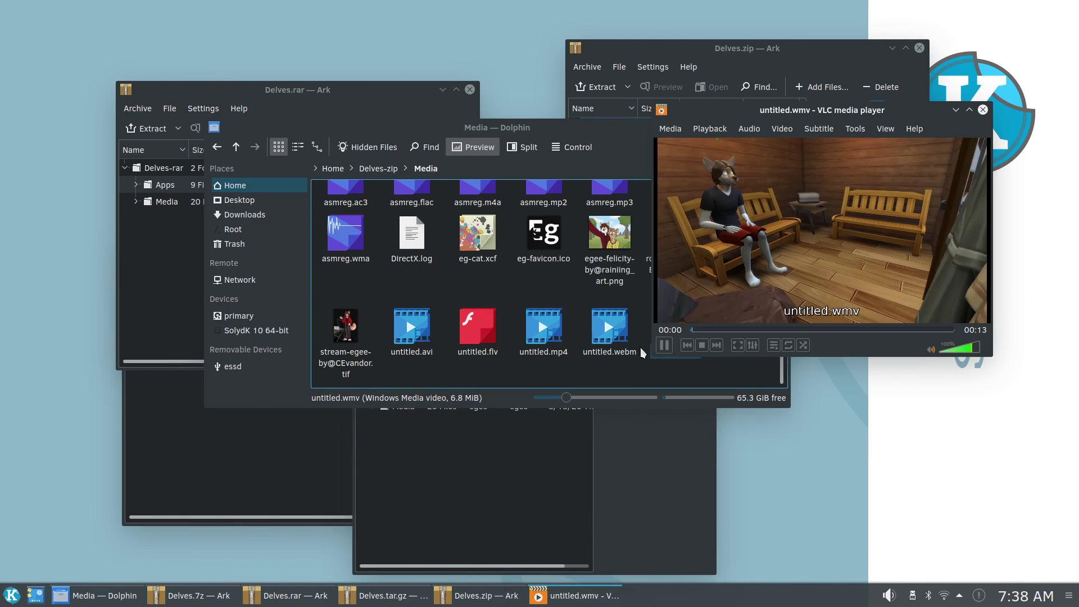
# Step: Bring Dolphin forward, open Delves-zip > Apps, and run the pling-store AppImage, moving it lower left
pyautogui.click(605, 136)
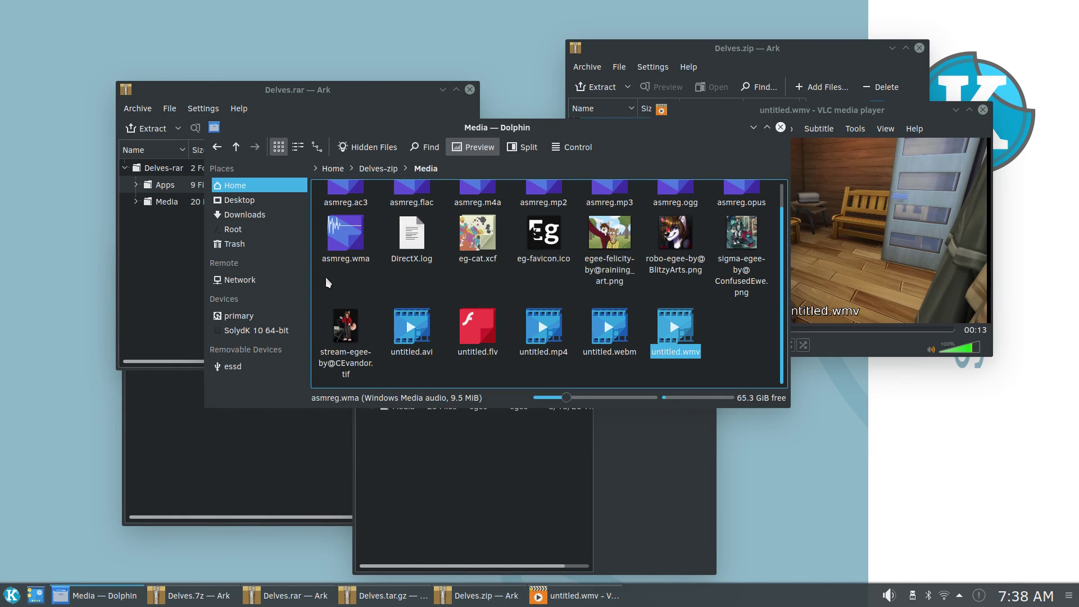
pyautogui.click(378, 169)
pyautogui.click(348, 214)
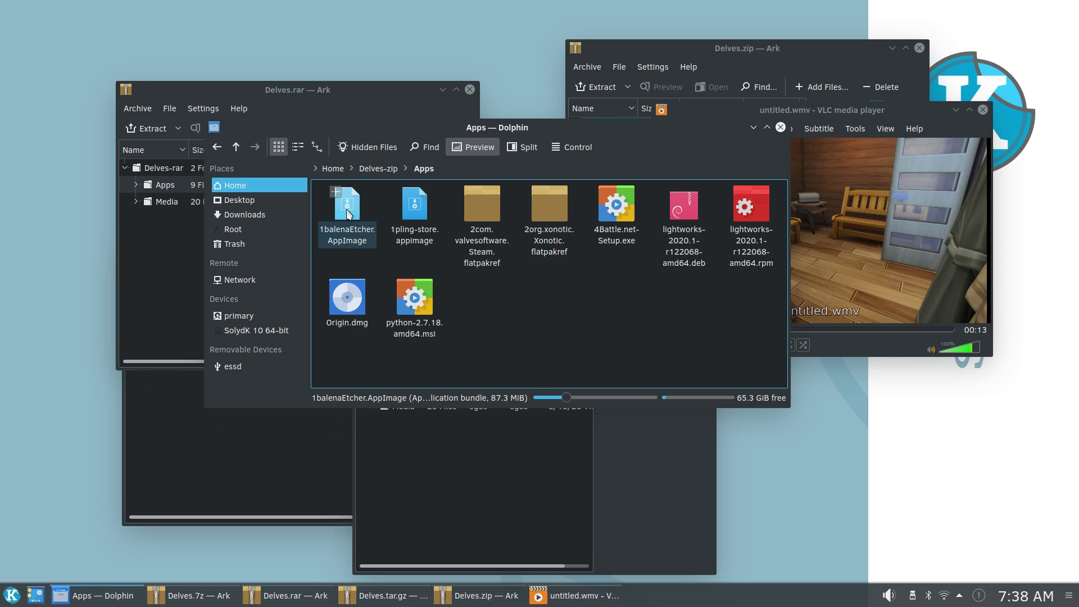
pyautogui.click(354, 214)
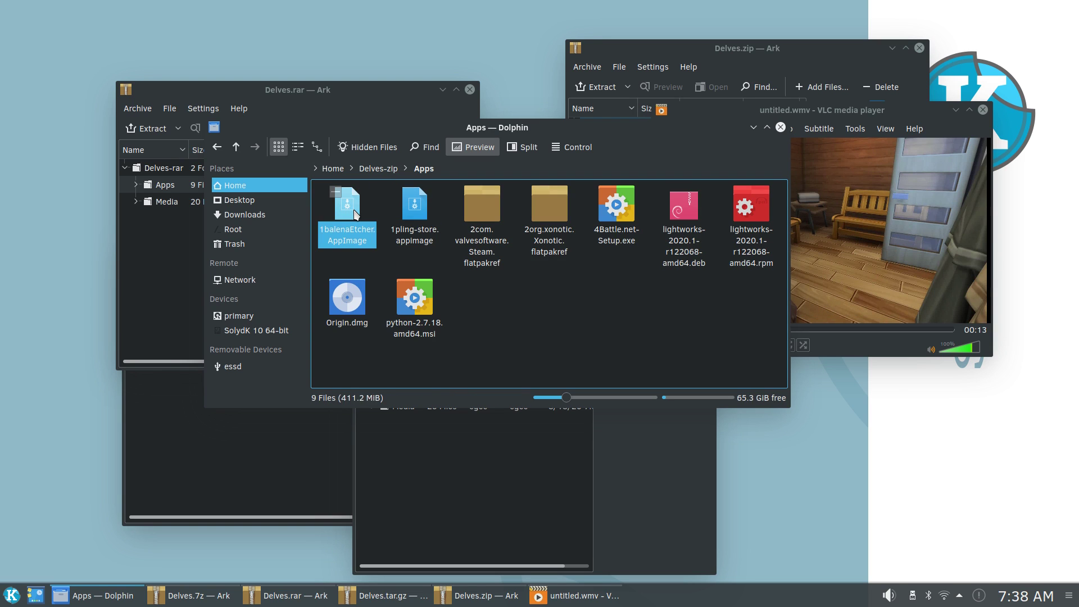
pyautogui.click(426, 212)
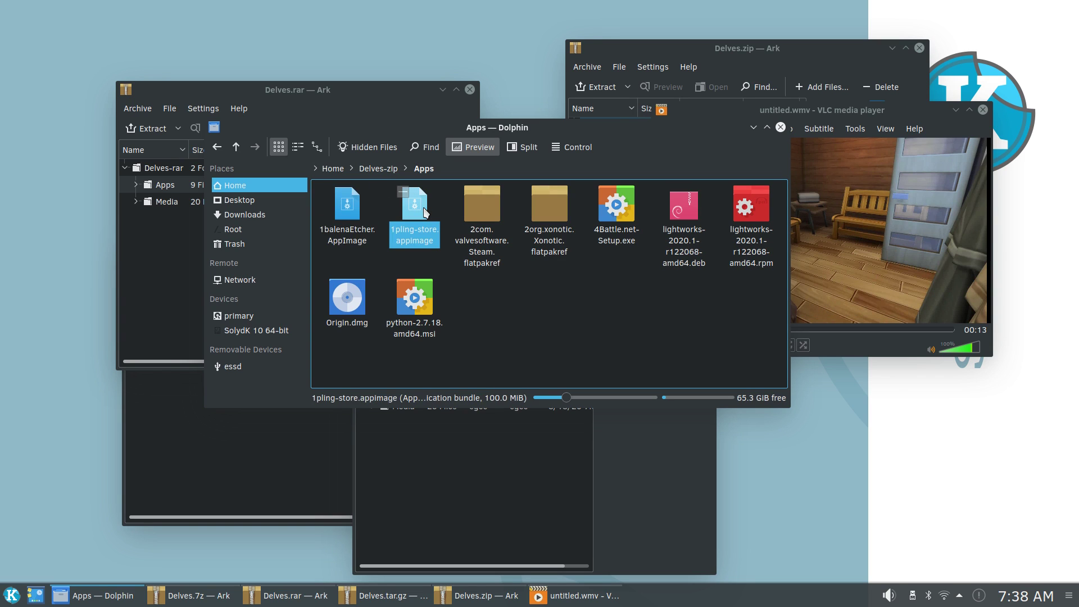
pyautogui.click(486, 212)
pyautogui.moveTo(1005, 6); pyautogui.dragTo(379, 363)
# Step: Open the Xonotic flatpakref in Kate, move Kate lower right, and install the lightworks .deb
pyautogui.click(544, 209)
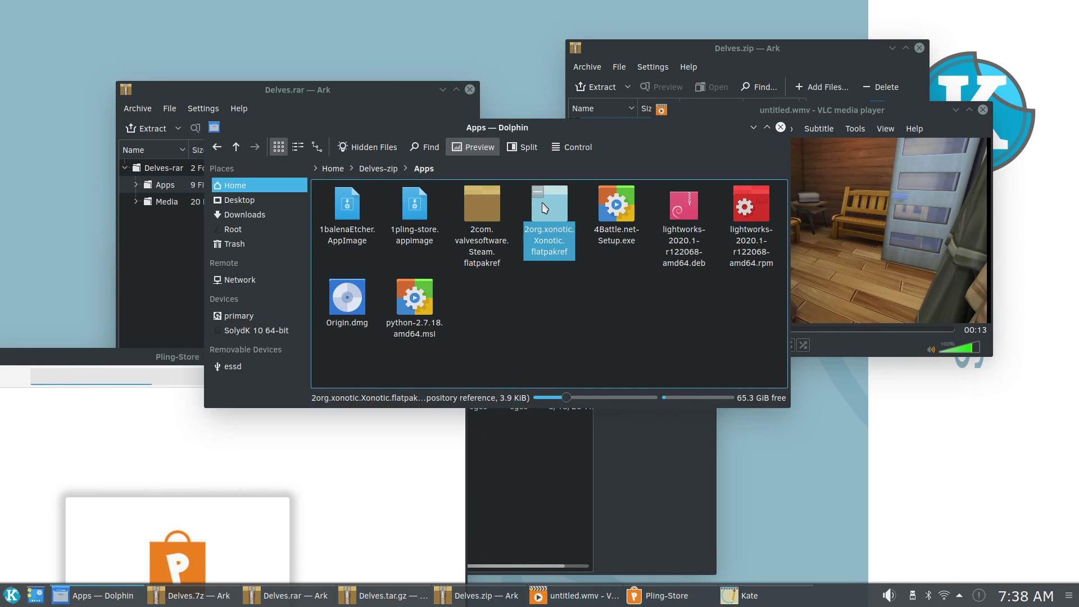
pyautogui.moveTo(606, 163); pyautogui.dragTo(861, 344)
pyautogui.click(684, 213)
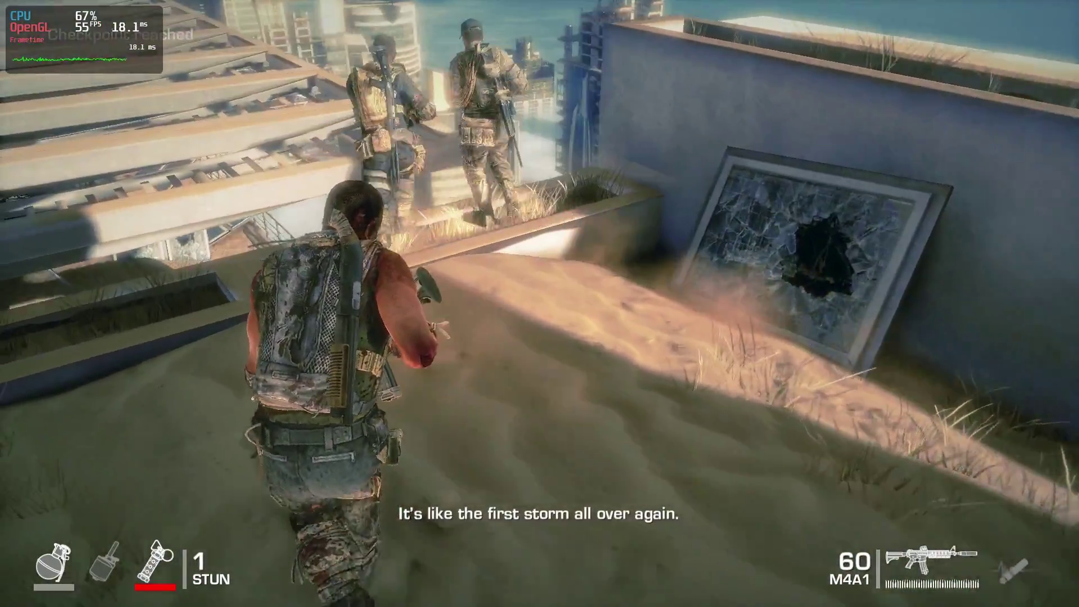
# Step: Drop off the ledge, advance through the doorway toward the windows, aim, and ready a grenade
pyautogui.press('space')
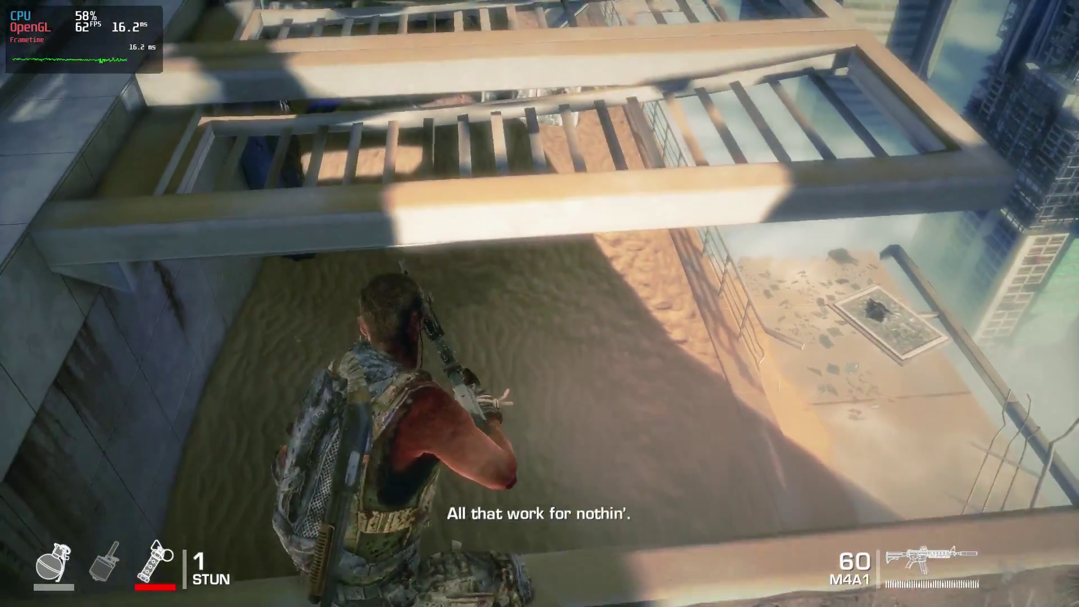
pyautogui.press('w')
pyautogui.press('w')
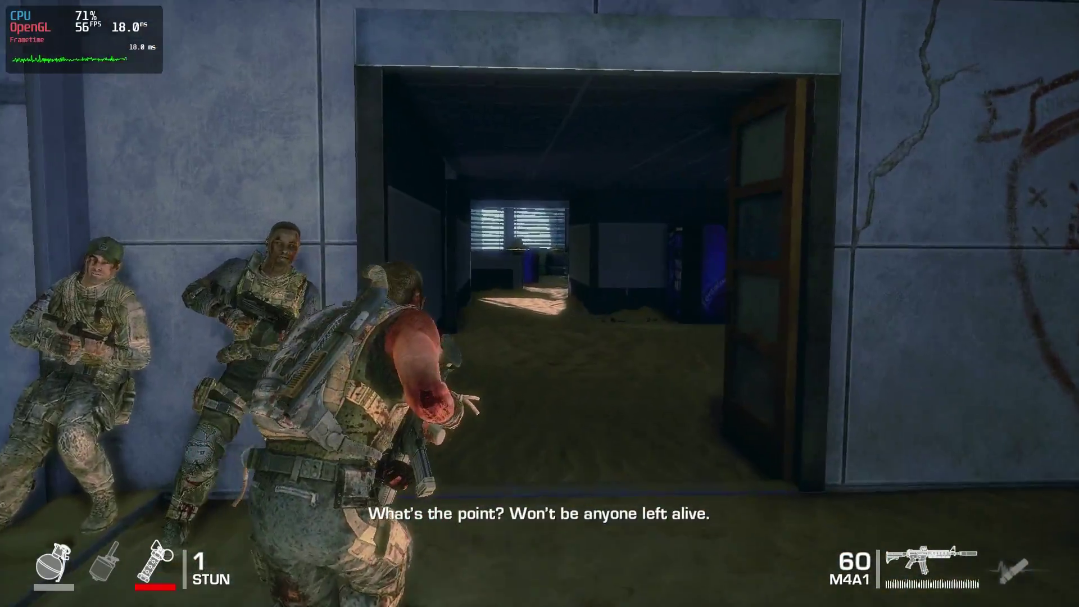
pyautogui.press('w')
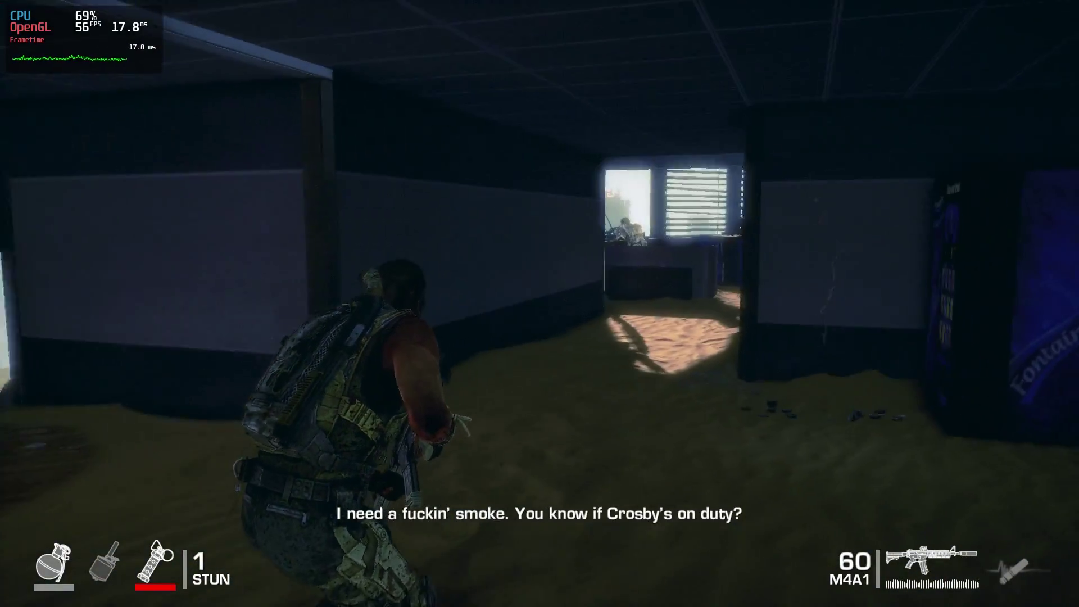
pyautogui.press('w')
pyautogui.rightClick(540, 304)
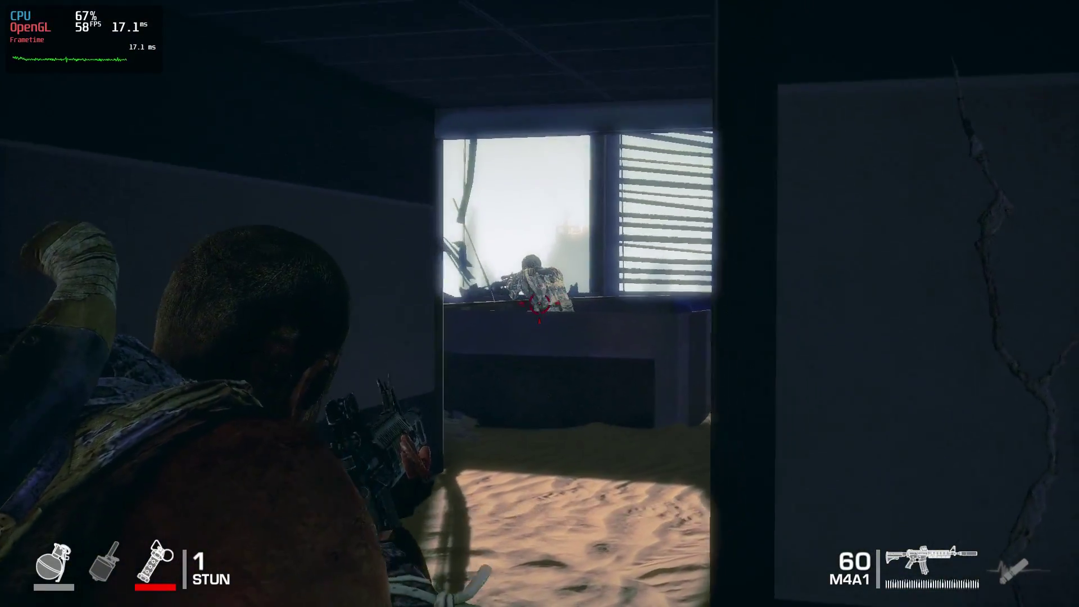
pyautogui.press('w')
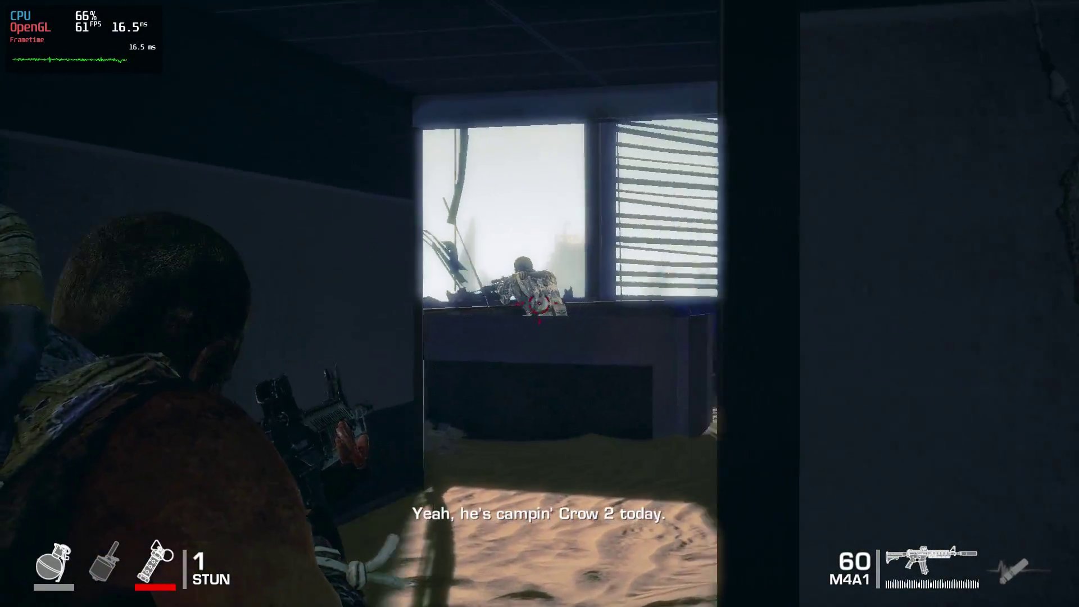
pyautogui.press('w')
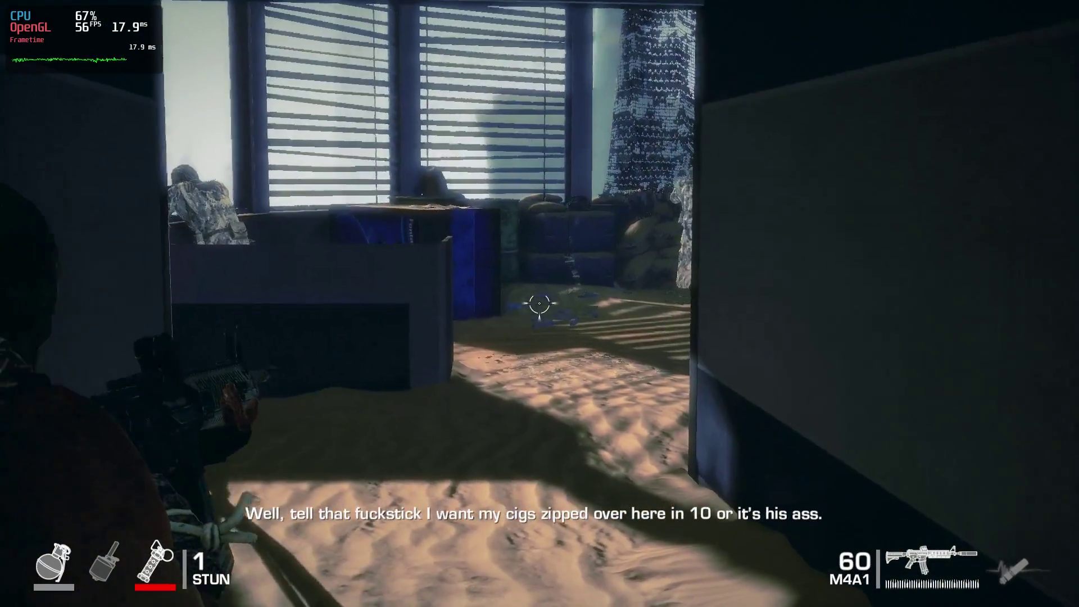
pyautogui.press('g')
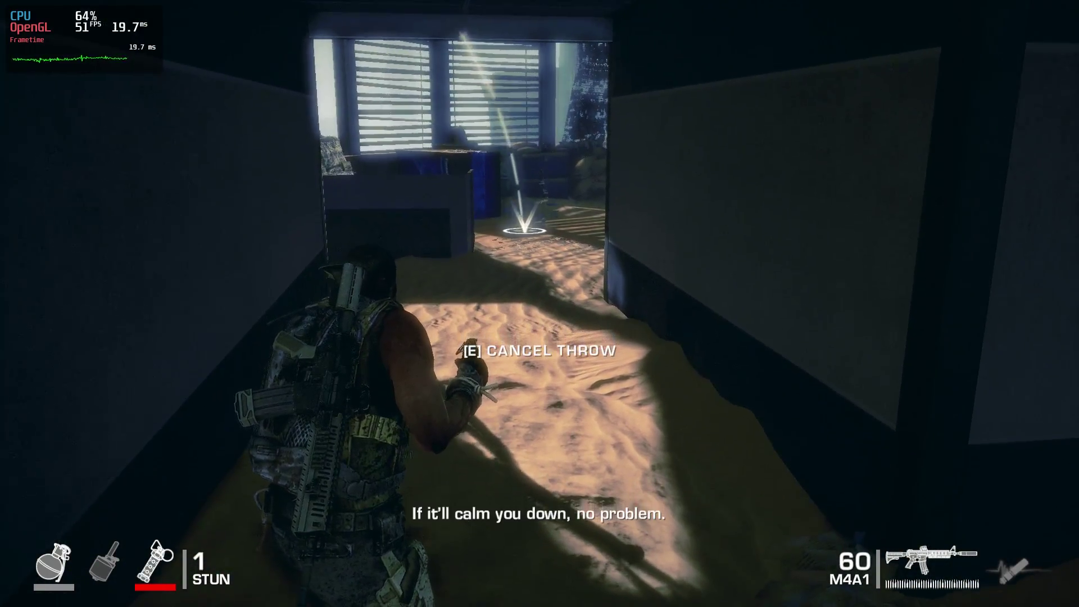
# Step: Cancel the throw, switch to another soldier, and pan between the grey car and bus stop
pyautogui.press('e')
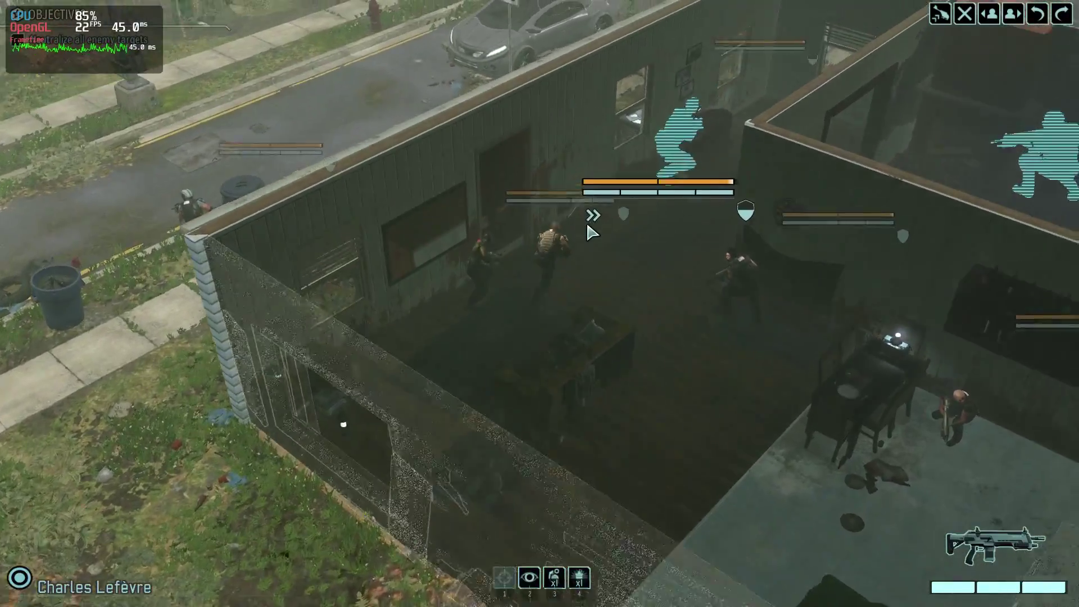
pyautogui.click(588, 230)
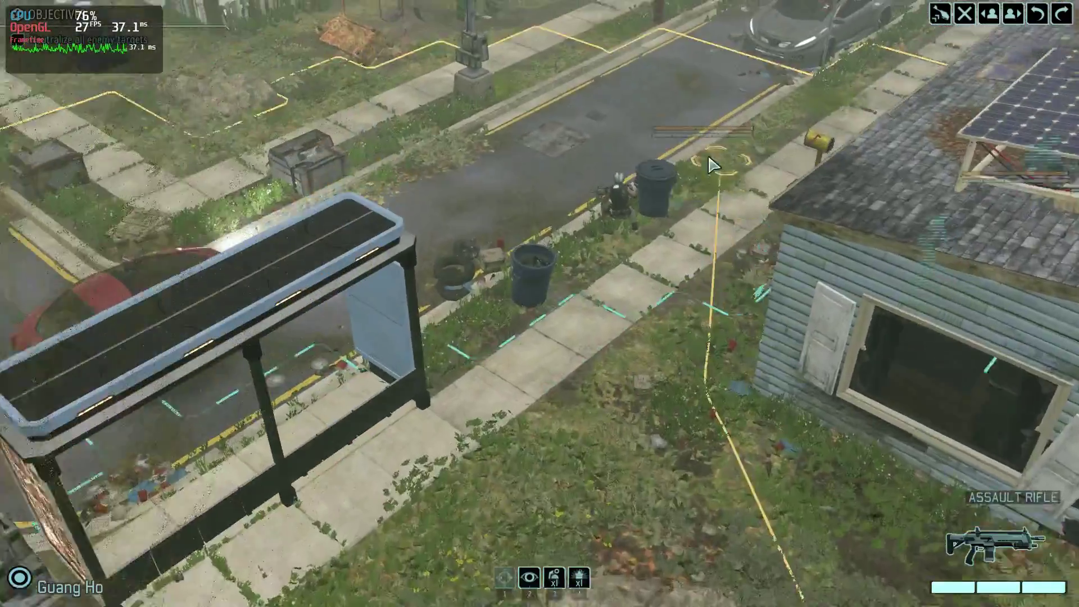
pyautogui.press('w')
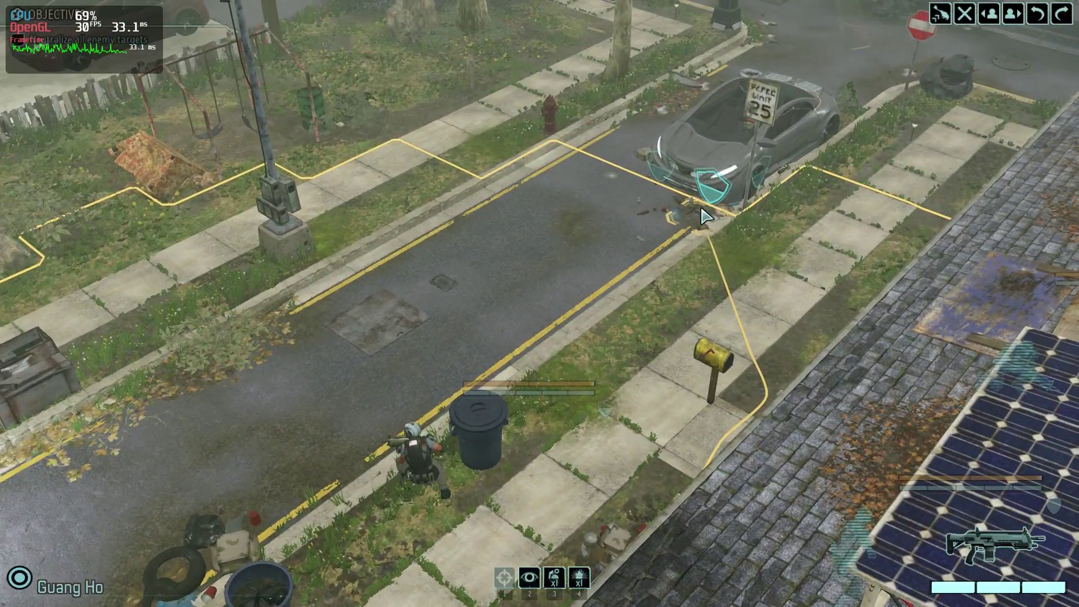
pyautogui.press('s')
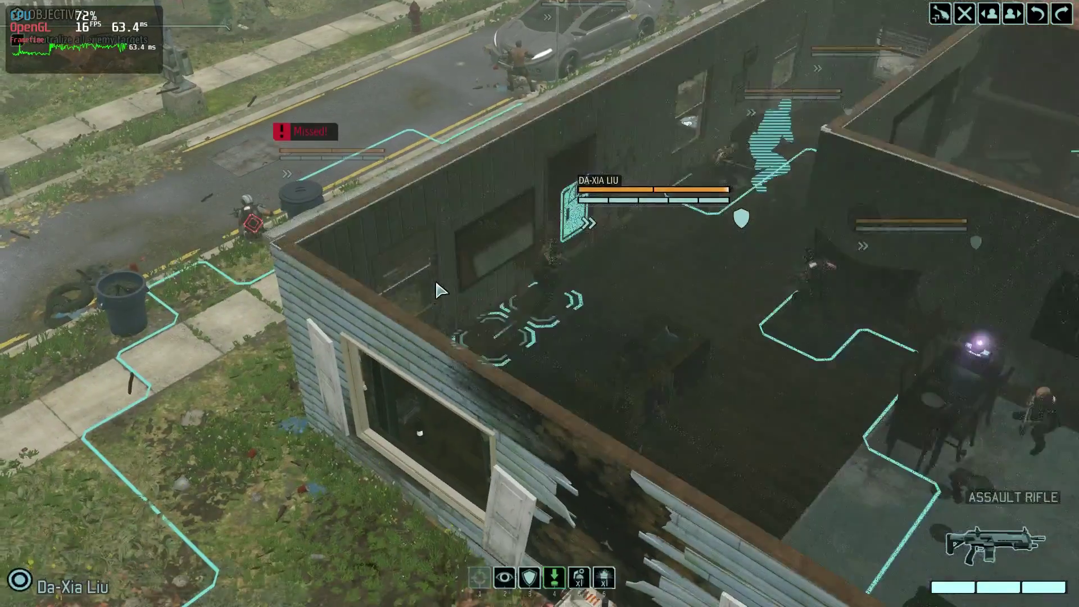
# Step: Move the next soldier to the grass by the curb, then aim a frag grenade at the house
pyautogui.press('Tab')
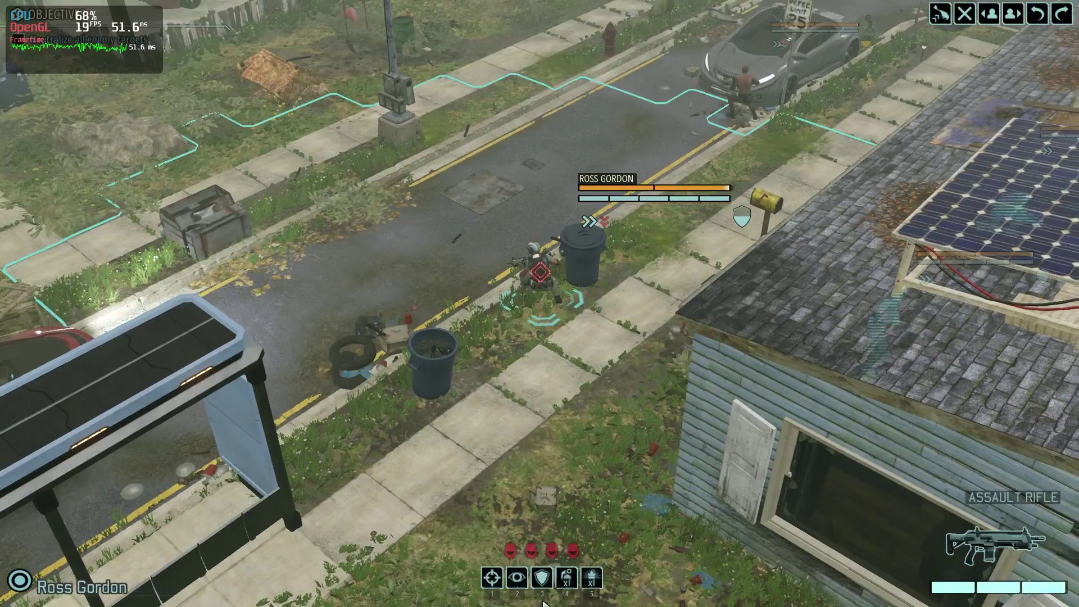
pyautogui.click(566, 578)
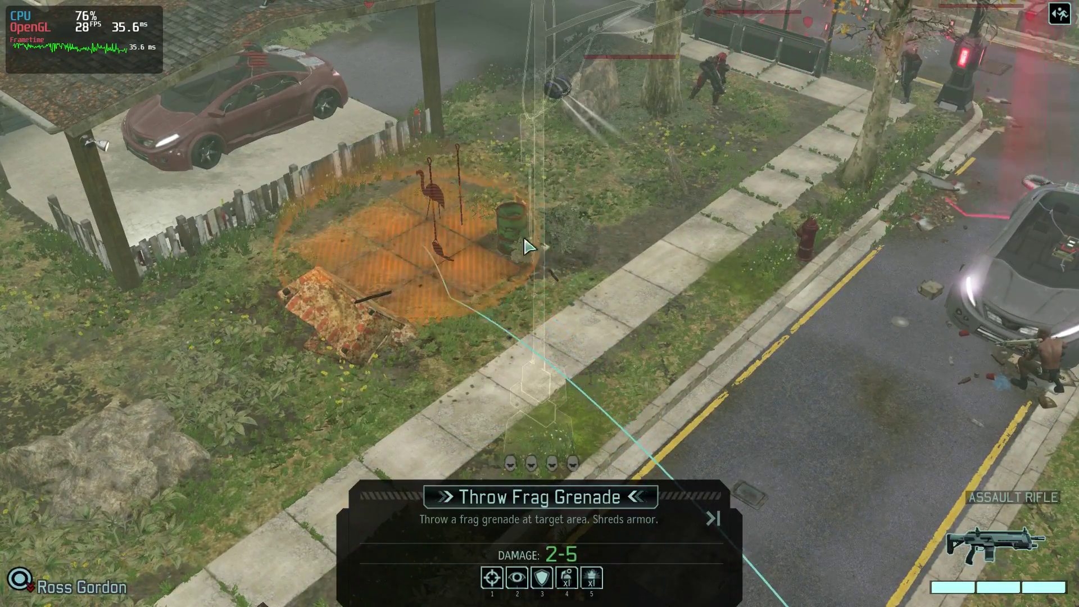
pyautogui.press('Escape')
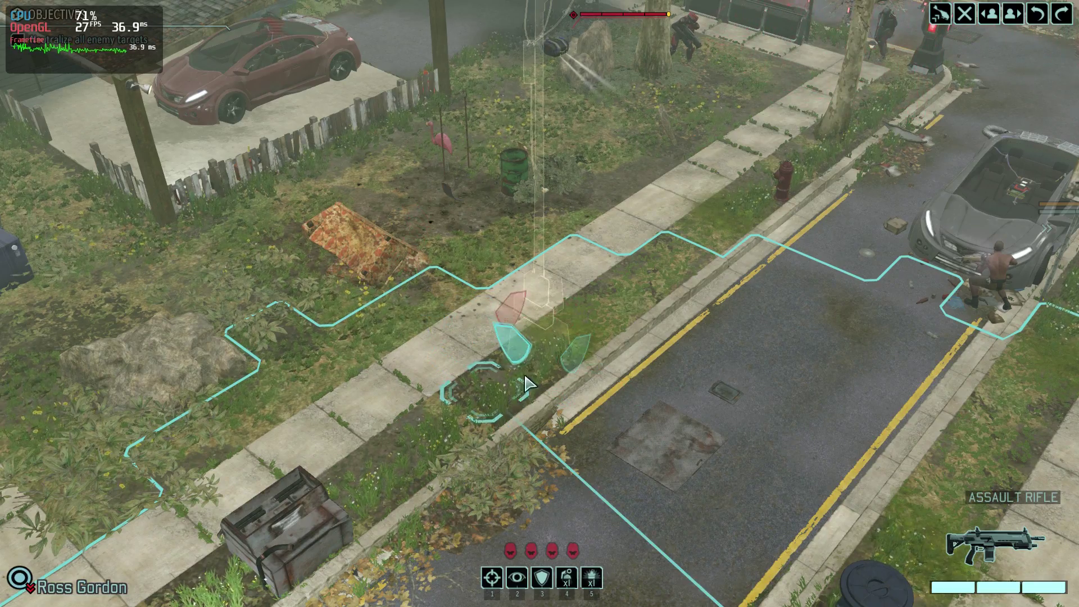
pyautogui.click(487, 385)
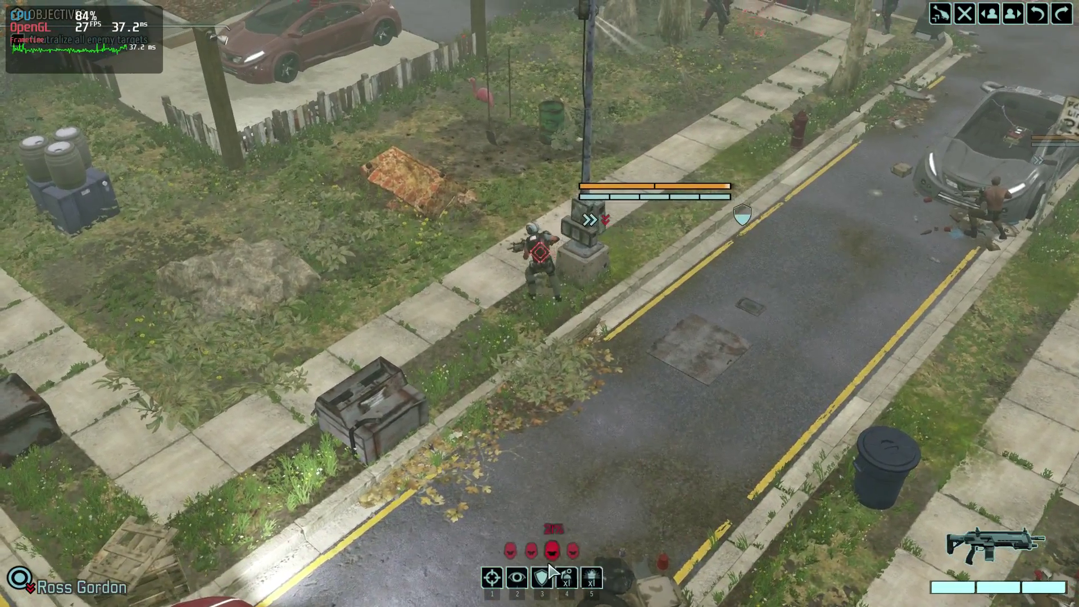
pyautogui.click(548, 574)
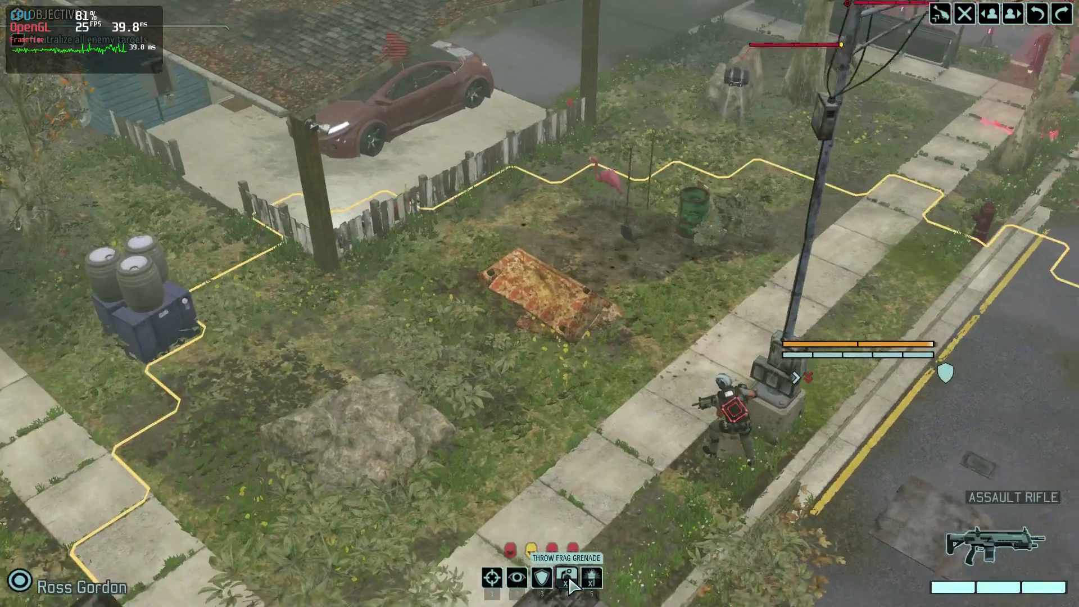
pyautogui.click(568, 579)
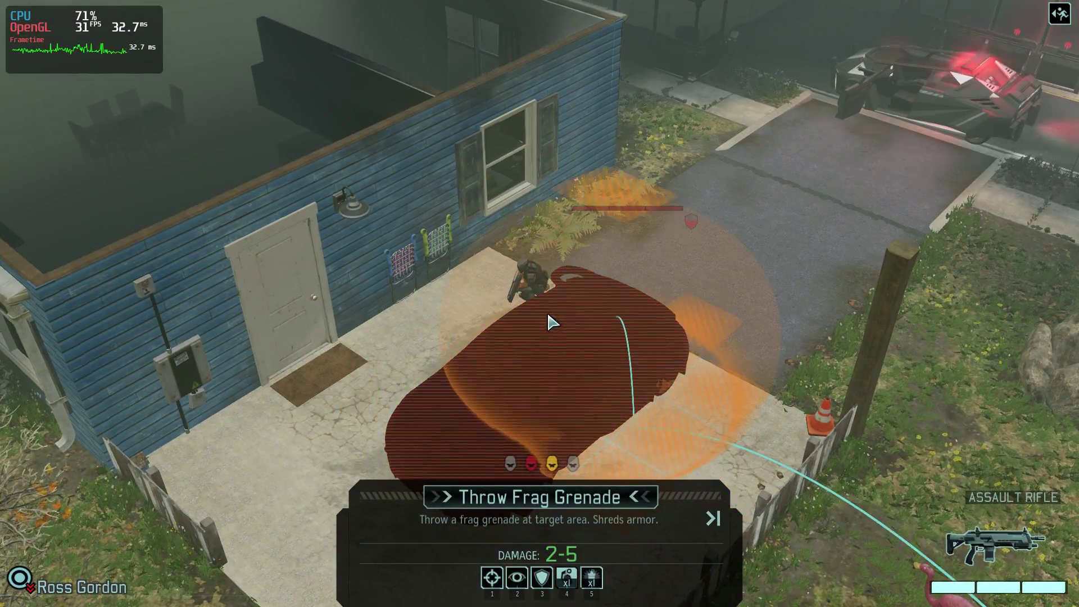